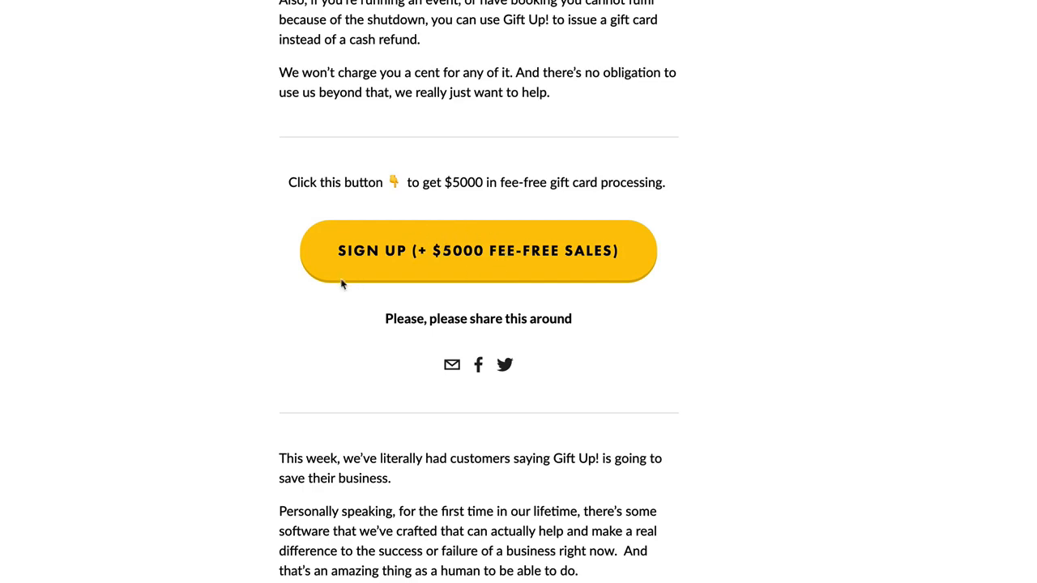
- Sign up for the fee-free offer, then follow the business details link on the Getting started checklist
left_click(403, 305)
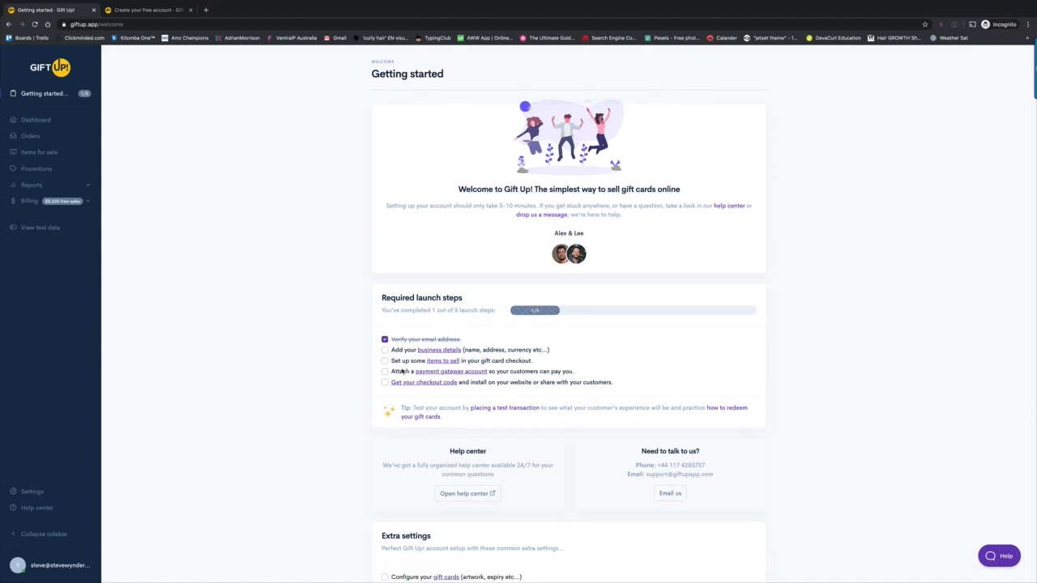
left_click(436, 350)
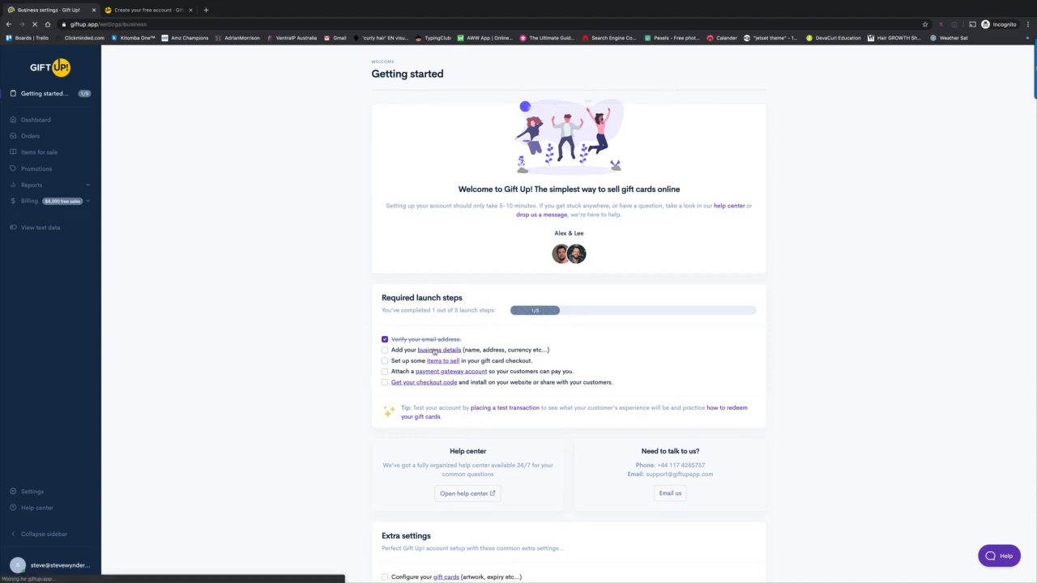
- Enter the business name, fixing its capitalisation, and begin the business address
left_click(276, 138)
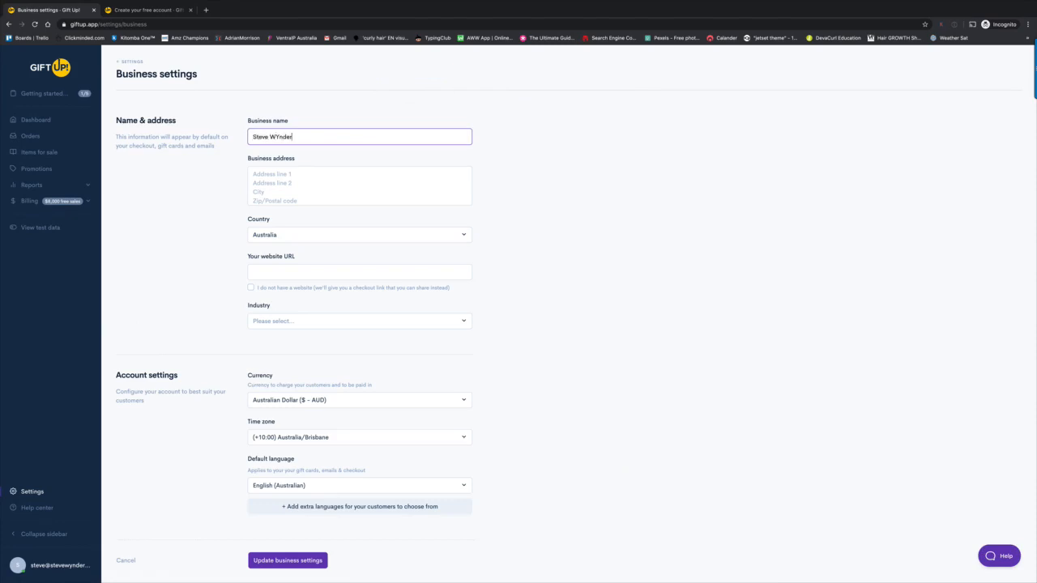
left_click(279, 138)
key("BackSpace")
type("y")
left_click(274, 178)
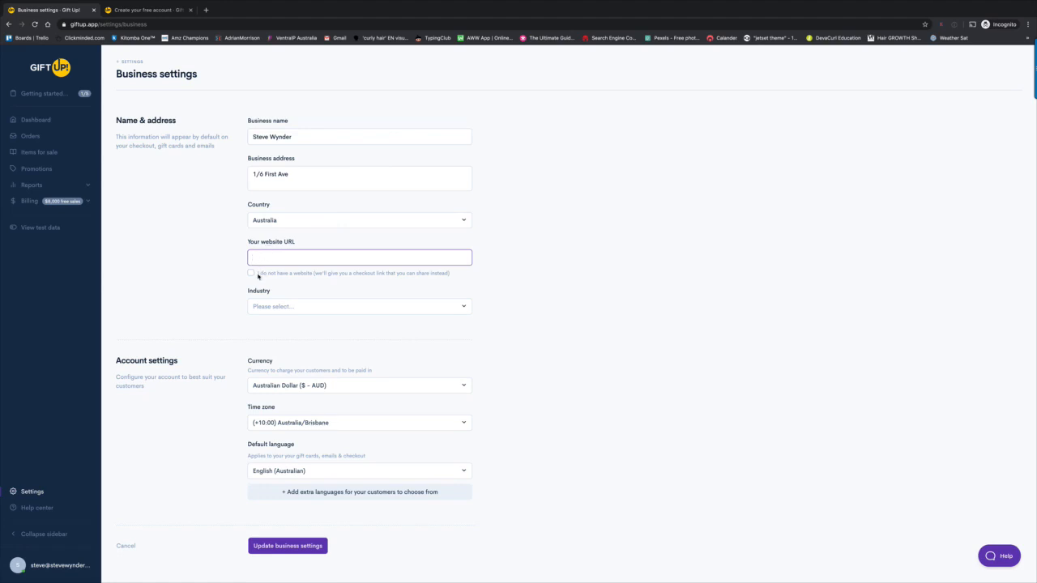
- Tick 'I do not have a website', choose Services as the industry, and save the business settings
left_click(251, 274)
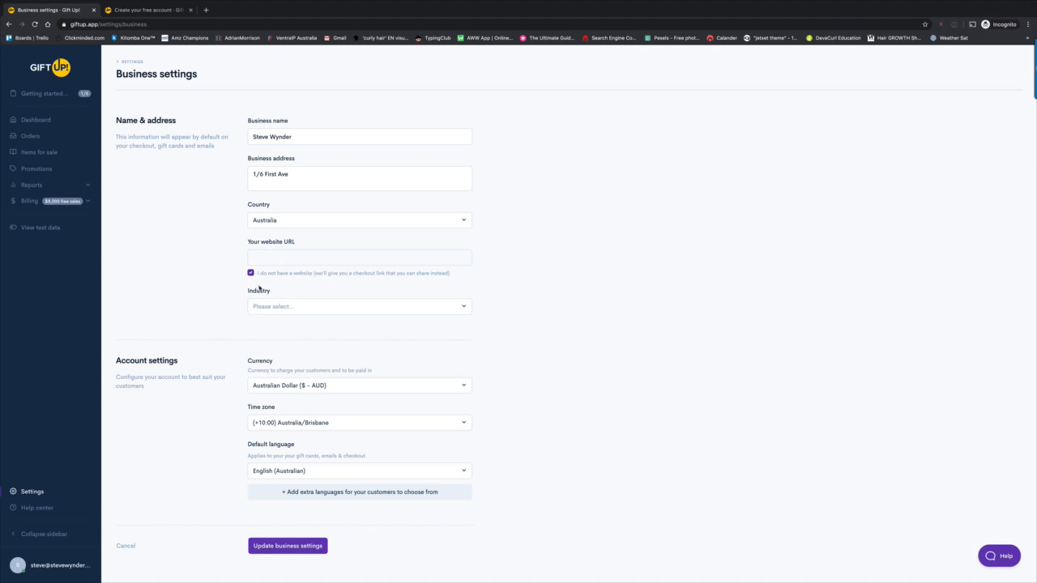
left_click(302, 307)
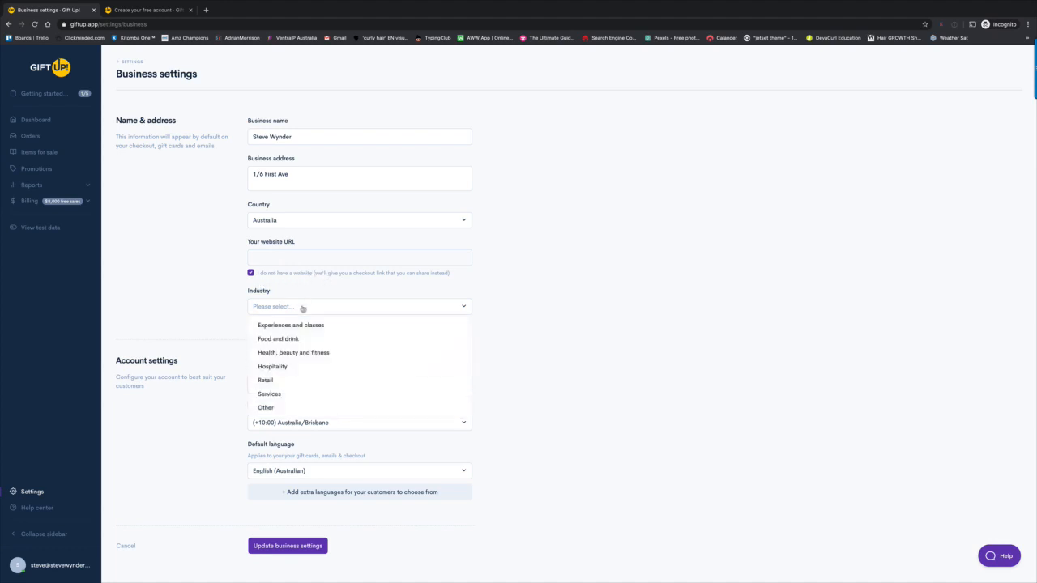
left_click(287, 396)
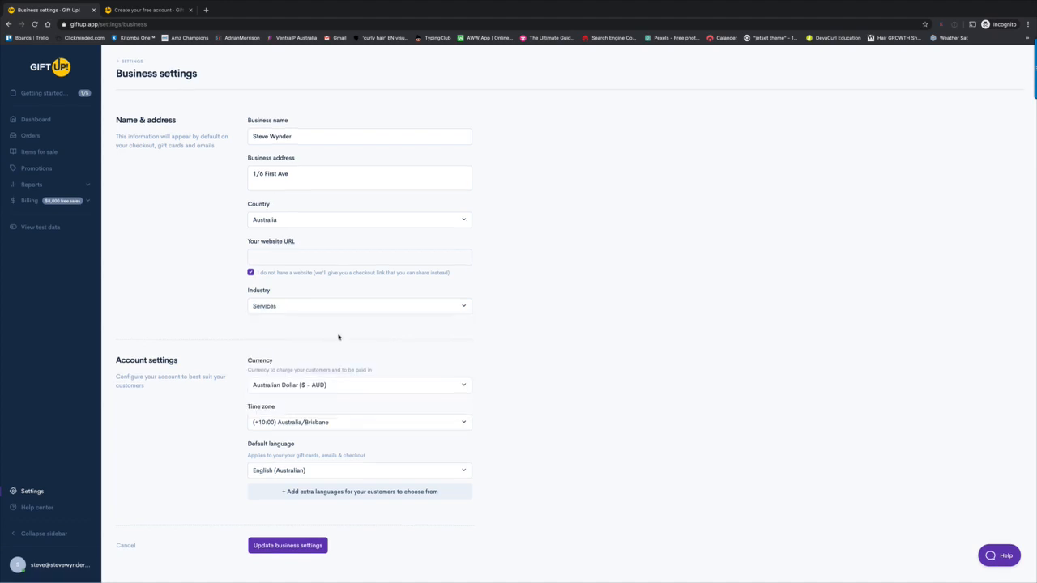
left_click(278, 548)
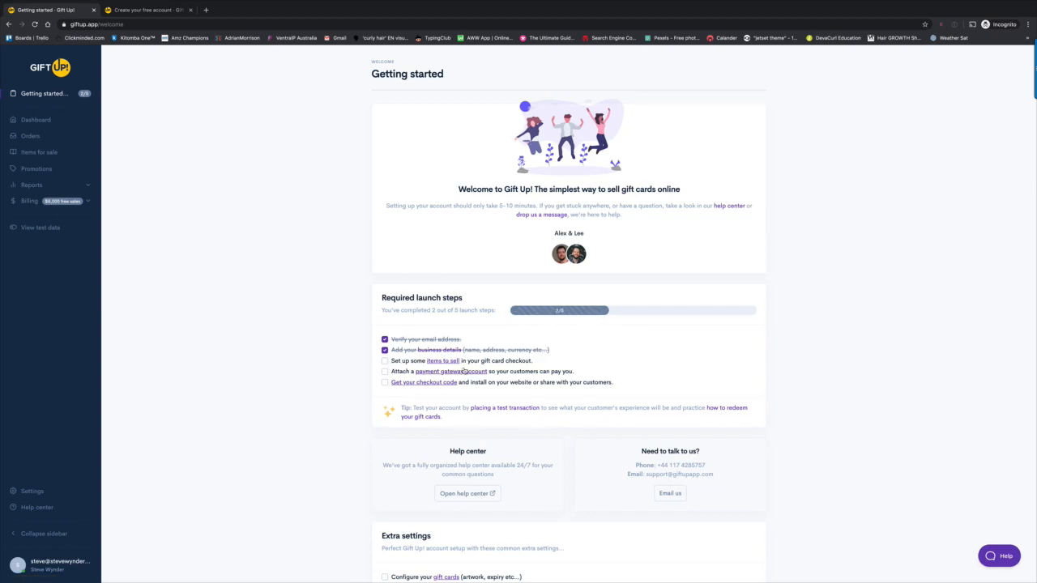
- Go to the items to sell checklist step and start a new fixed-value item for sale
left_click(454, 361)
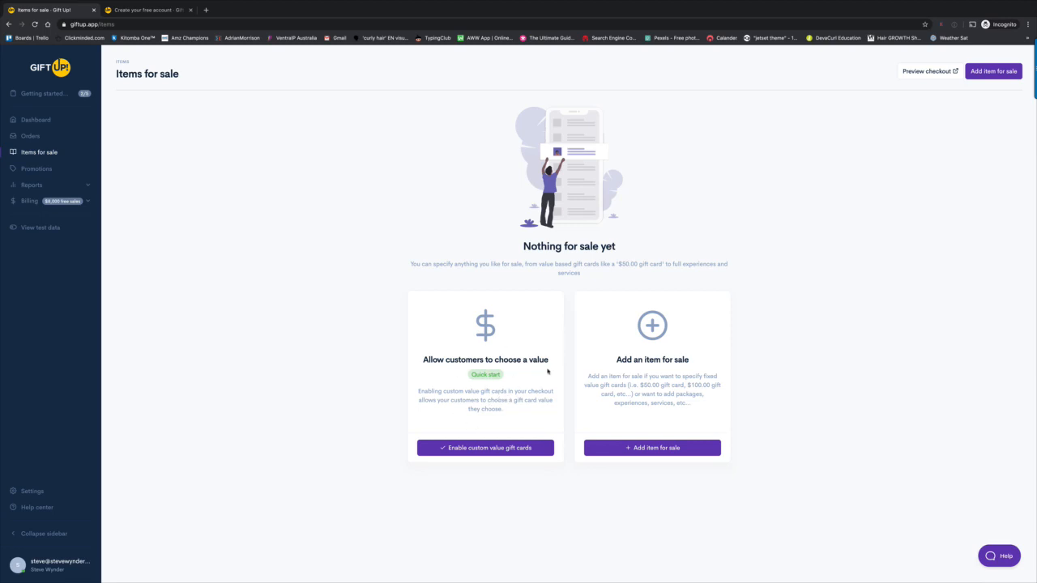
left_click(648, 449)
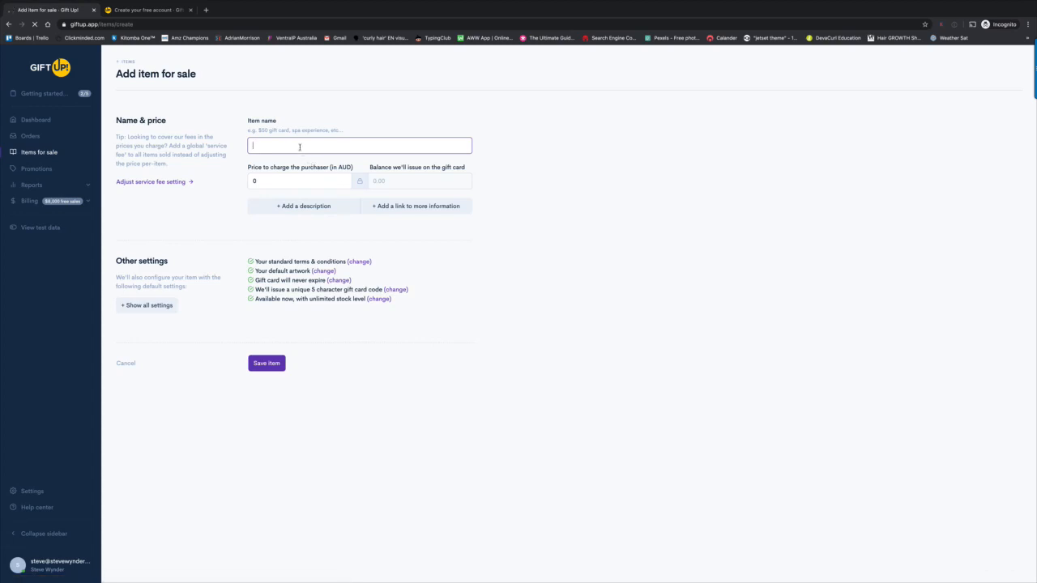
- Name the item 'Cut & Colour Gift Card' and set its price to 150.00
type("Cut ")
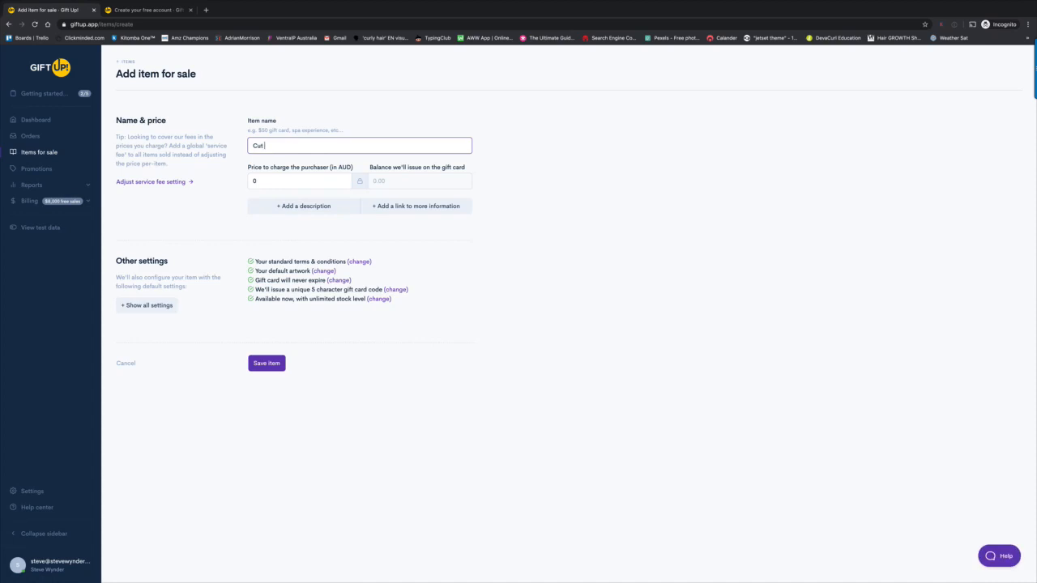
type("& Colour Gift Card")
key("Tab")
type("150")
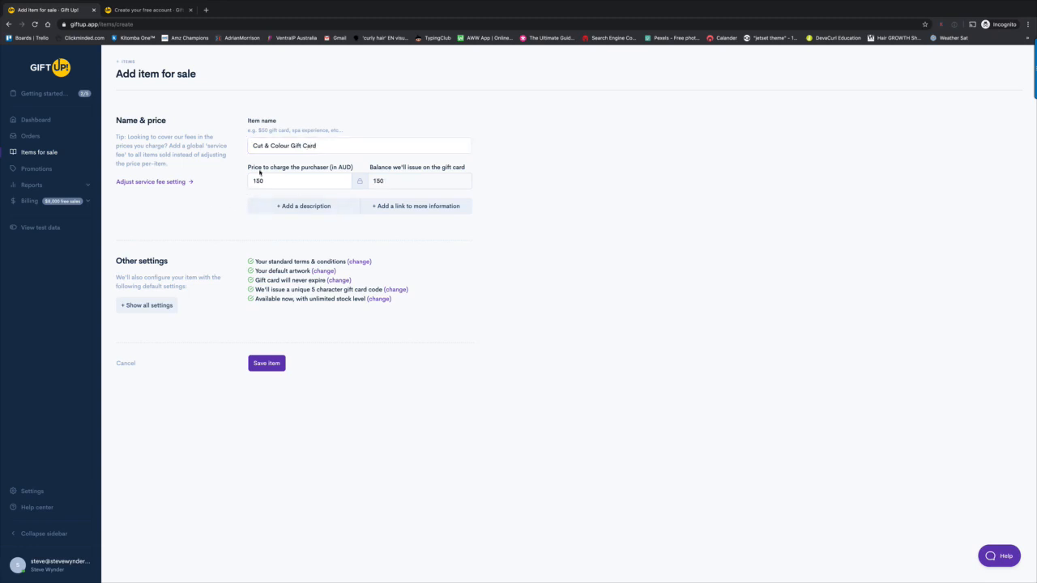
left_click(268, 182)
type(".00")
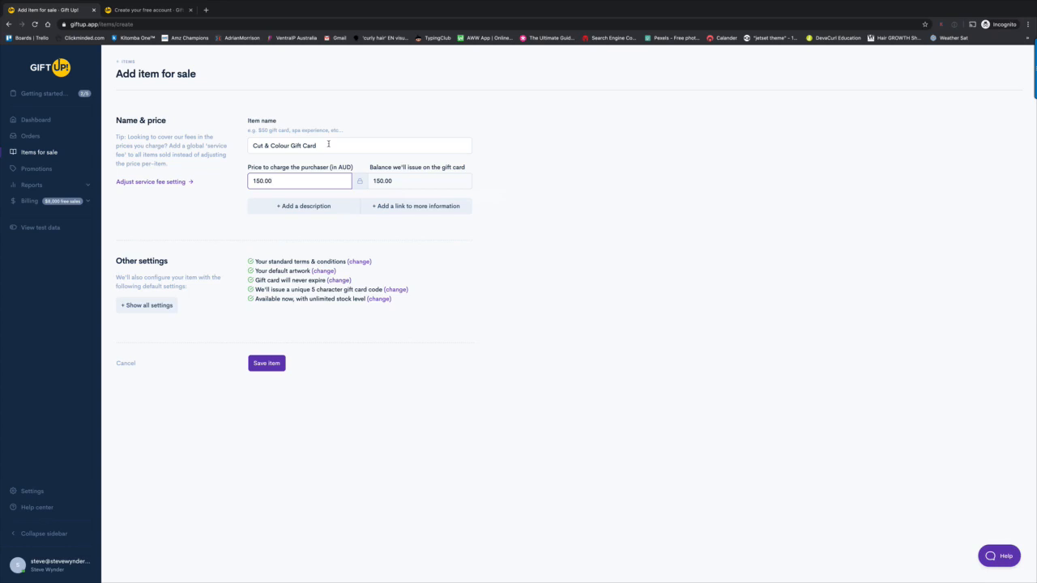
- Test-edit the unlocked balance, relink it to the $150.00 price, and save the item
left_click(360, 182)
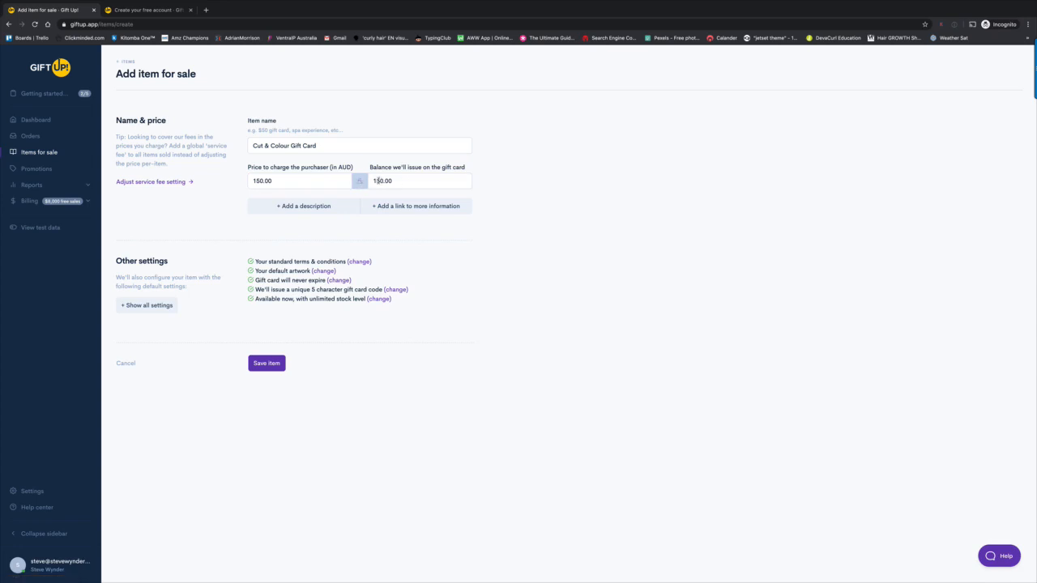
left_click(377, 181)
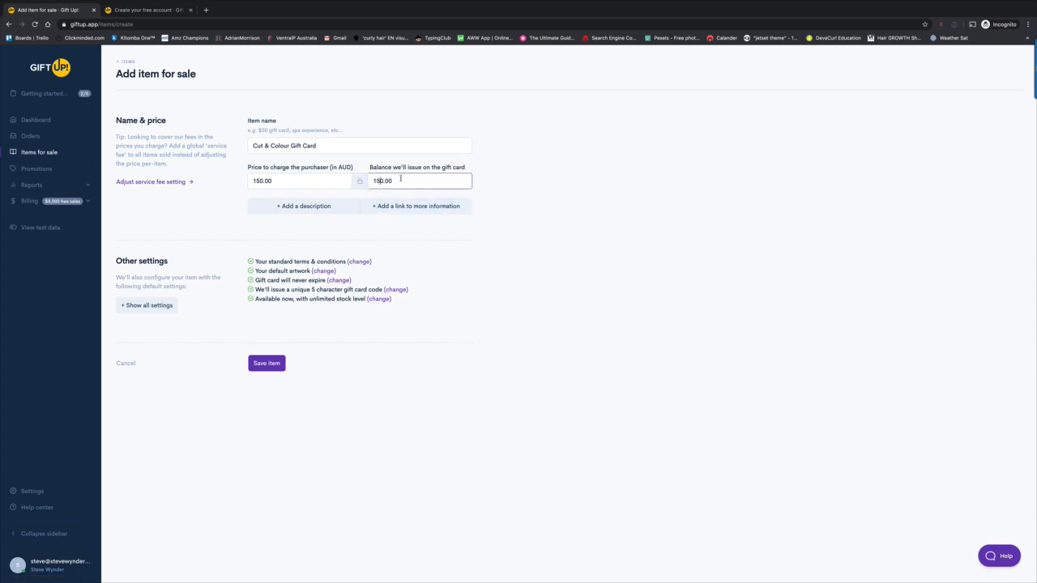
left_click(380, 181)
key("BackSpace")
type("2")
left_click(360, 183)
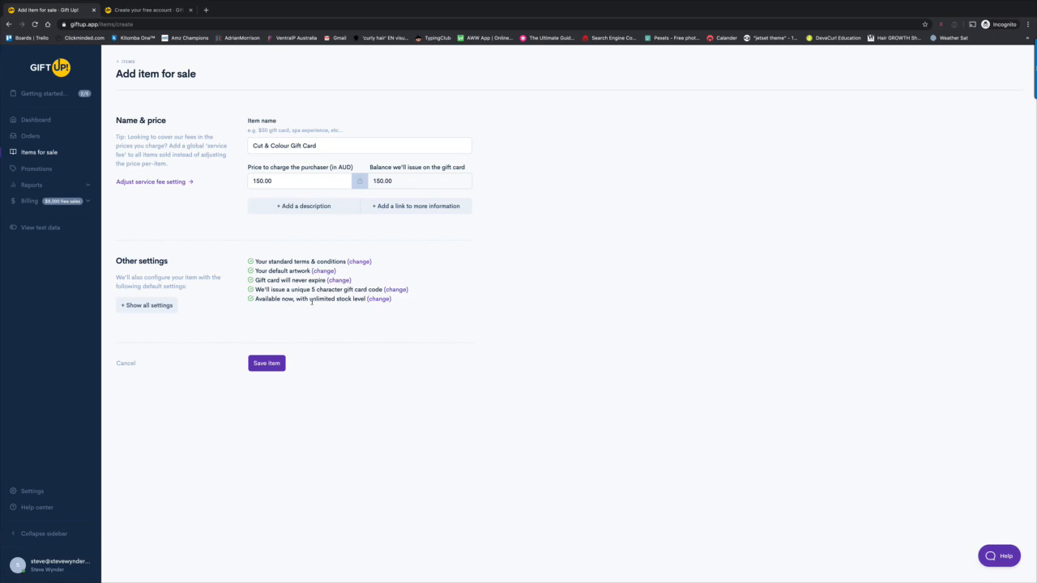
left_click(265, 365)
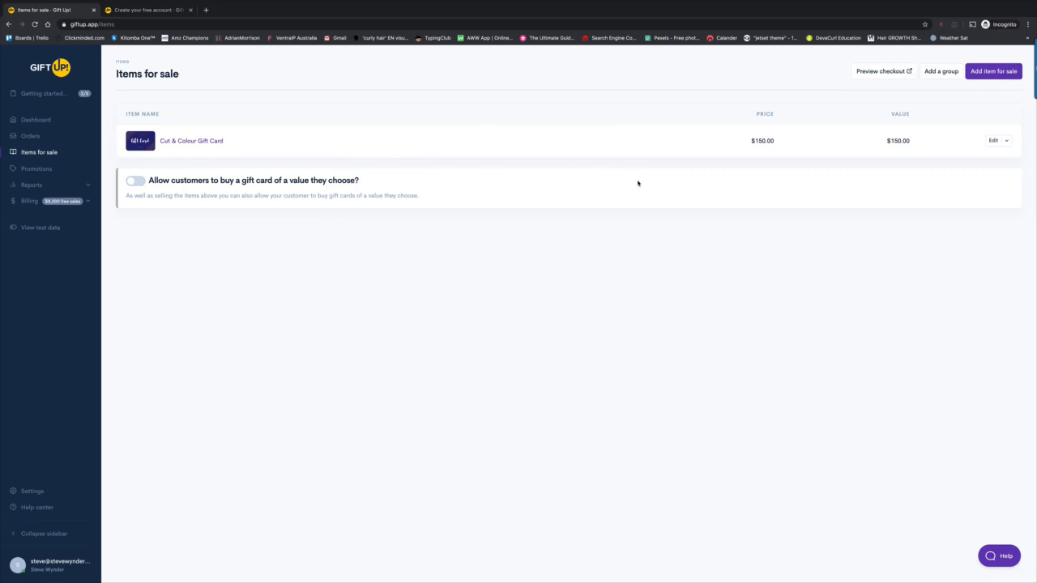
- Duplicate the Cut & Colour Gift Card item, change its price to 250, and save the copy
left_click(1006, 142)
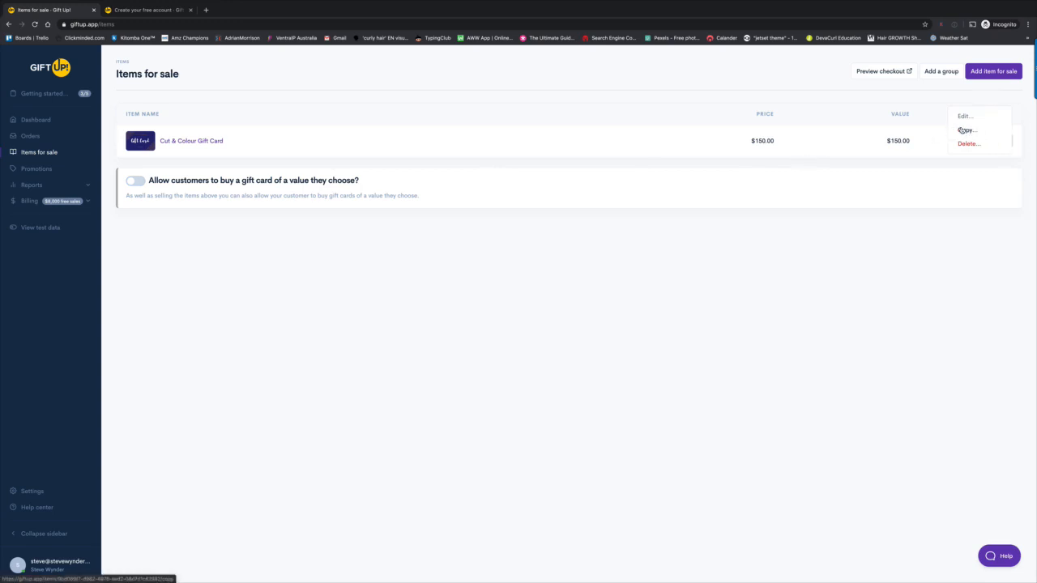
left_click(966, 131)
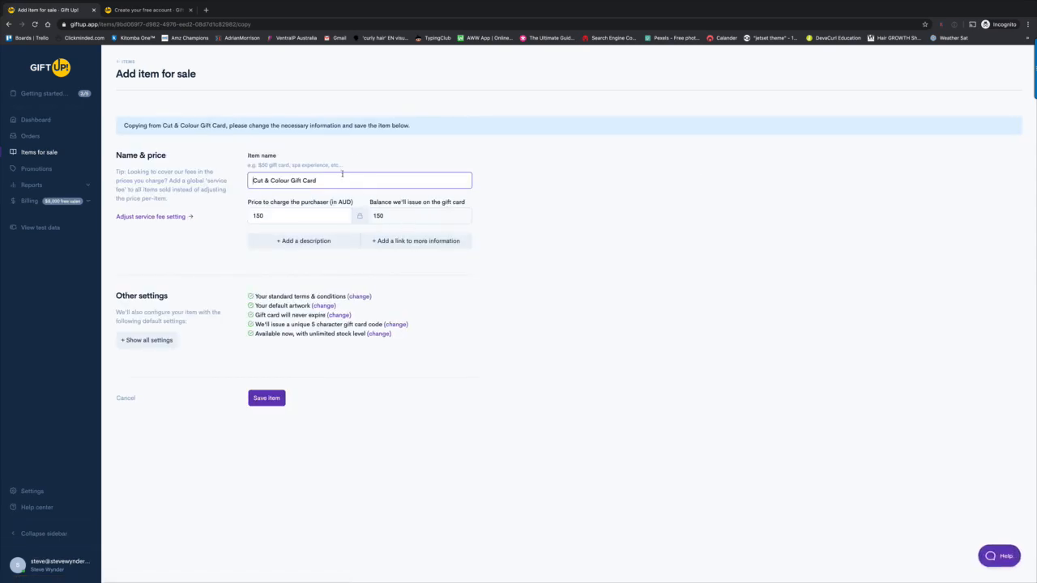
left_click_drag(265, 216, 250, 216)
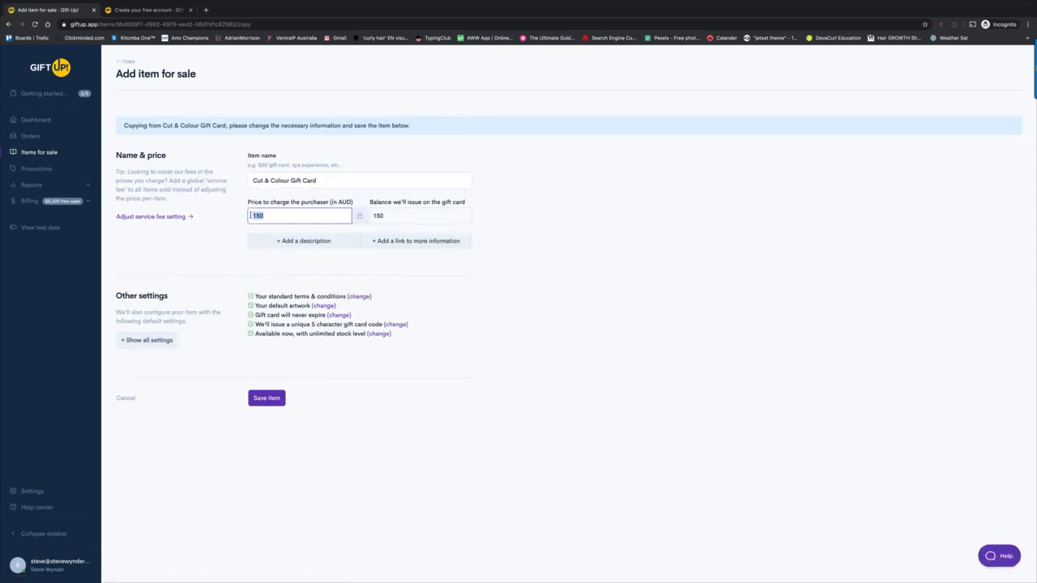
type("250")
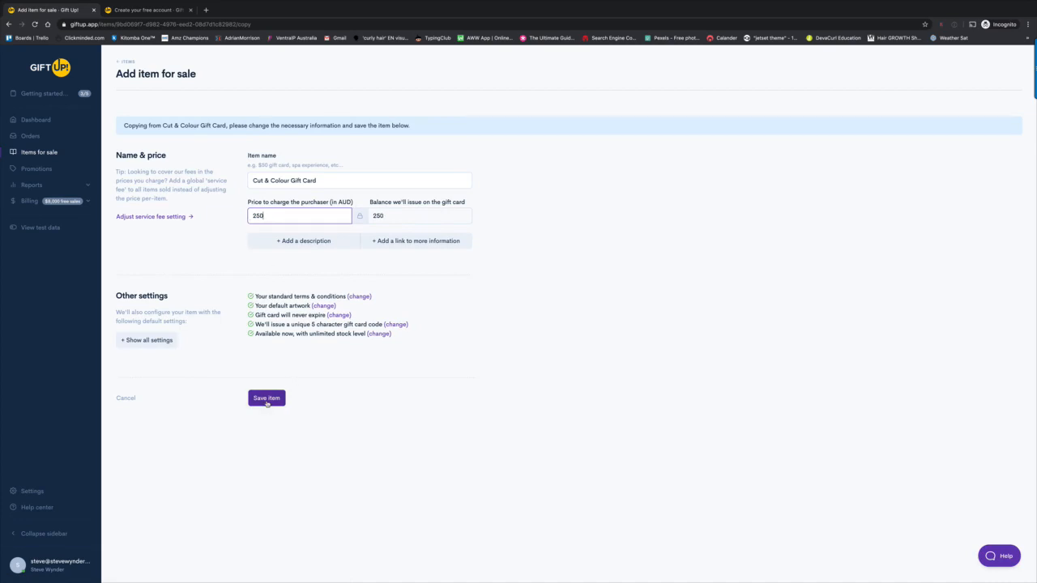
left_click(328, 309)
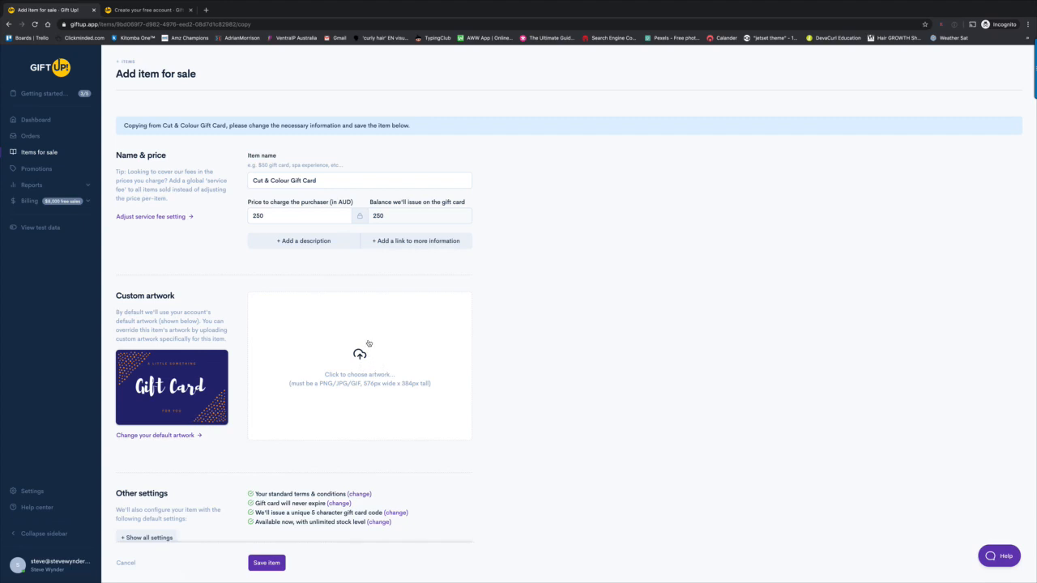
scroll(313, 325, "down", 1)
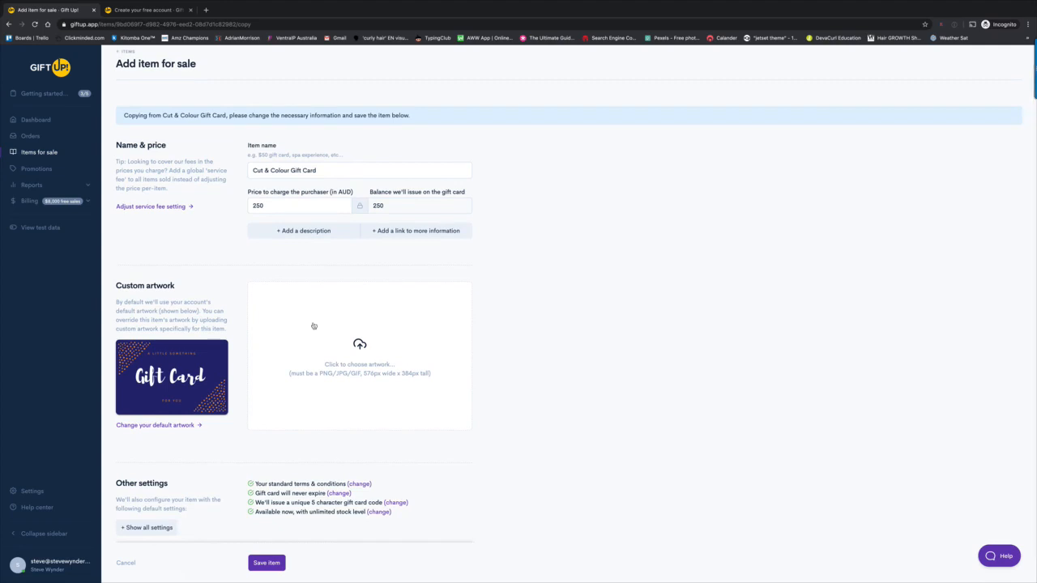
left_click(259, 563)
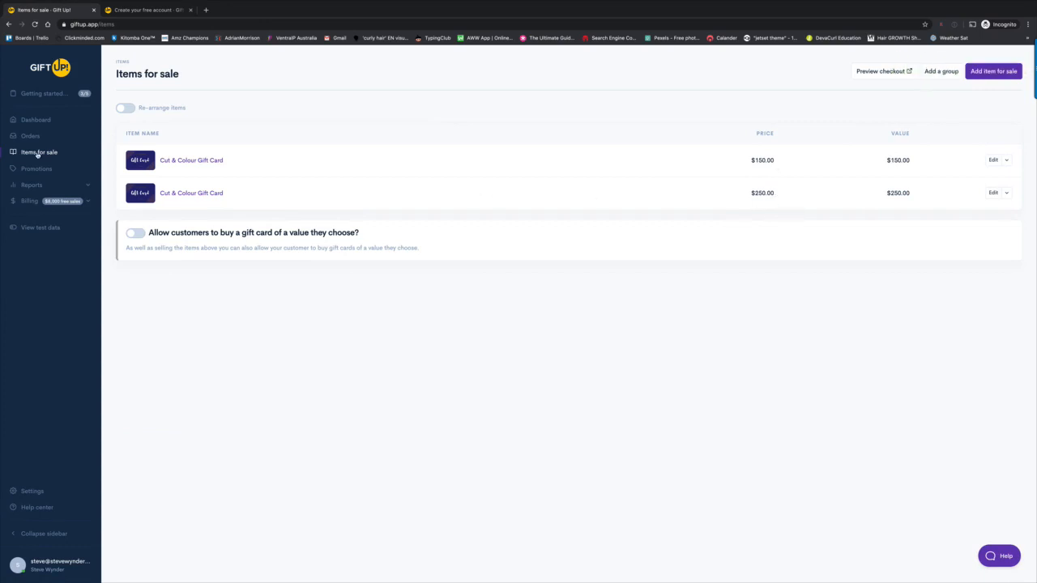
- Look through Settings, Business and the account menu, then open the Email settings
left_click(33, 492)
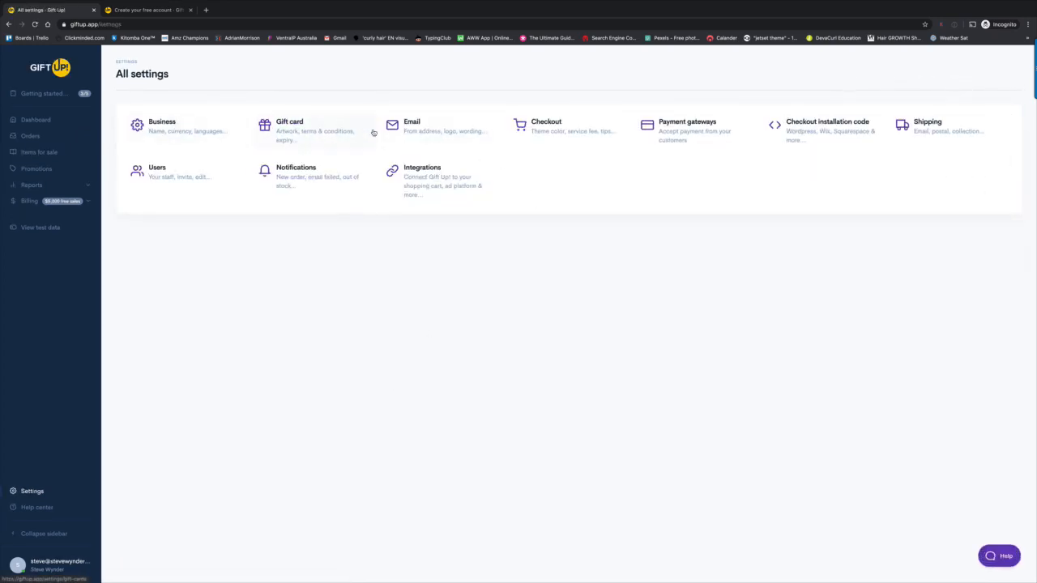
left_click(169, 132)
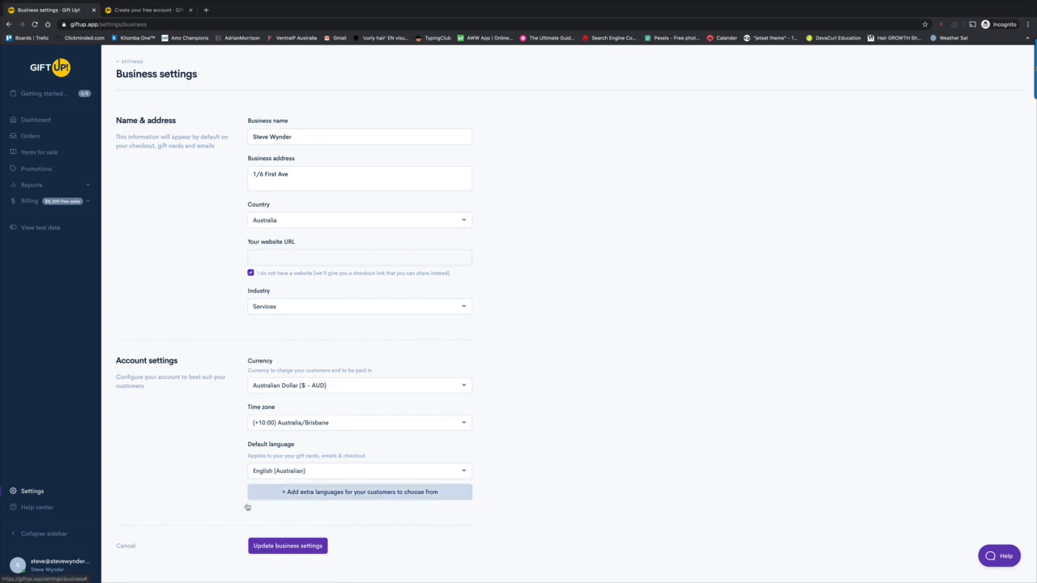
left_click(50, 562)
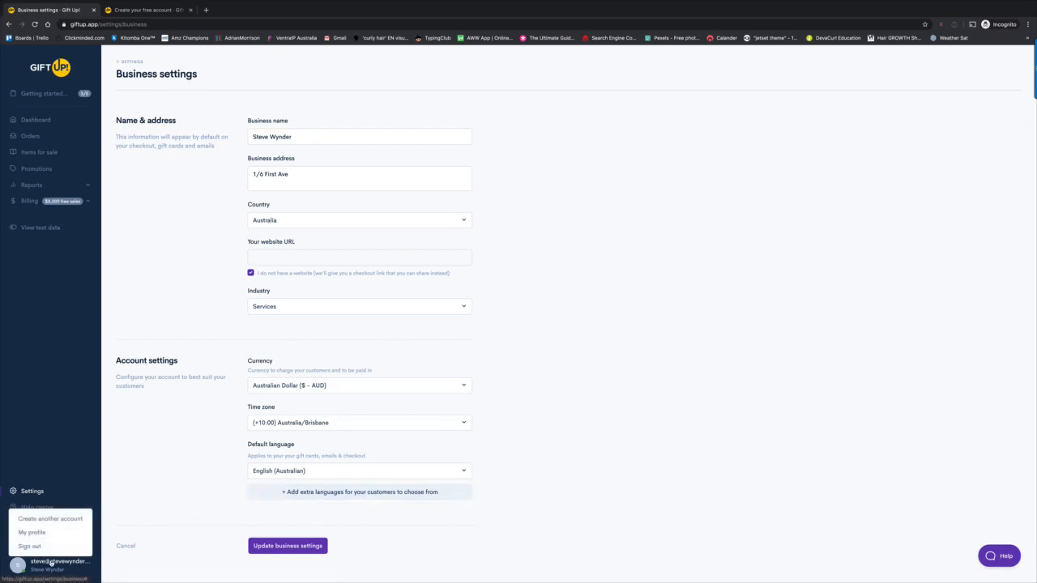
left_click(51, 564)
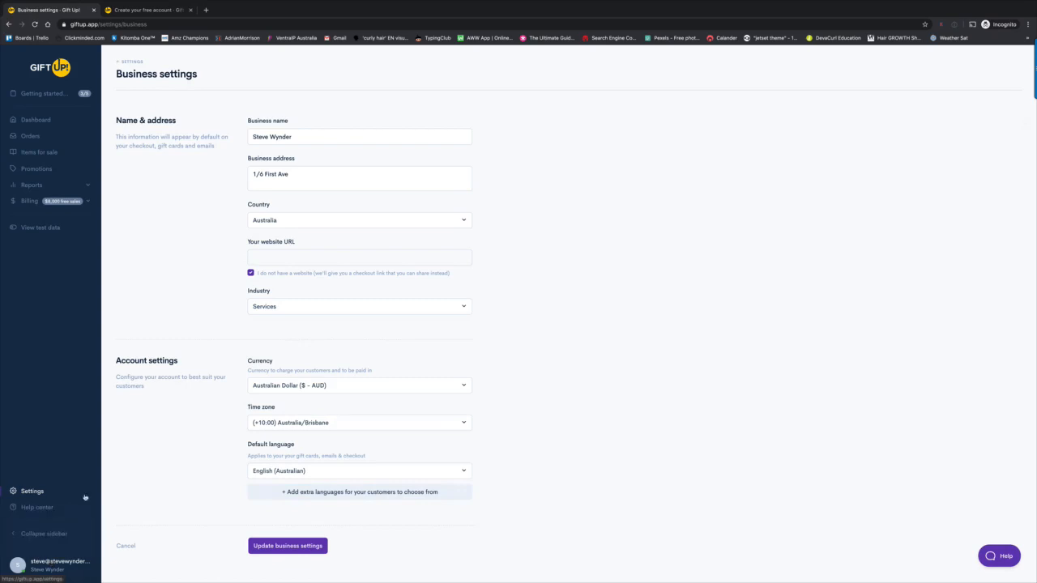
left_click(32, 491)
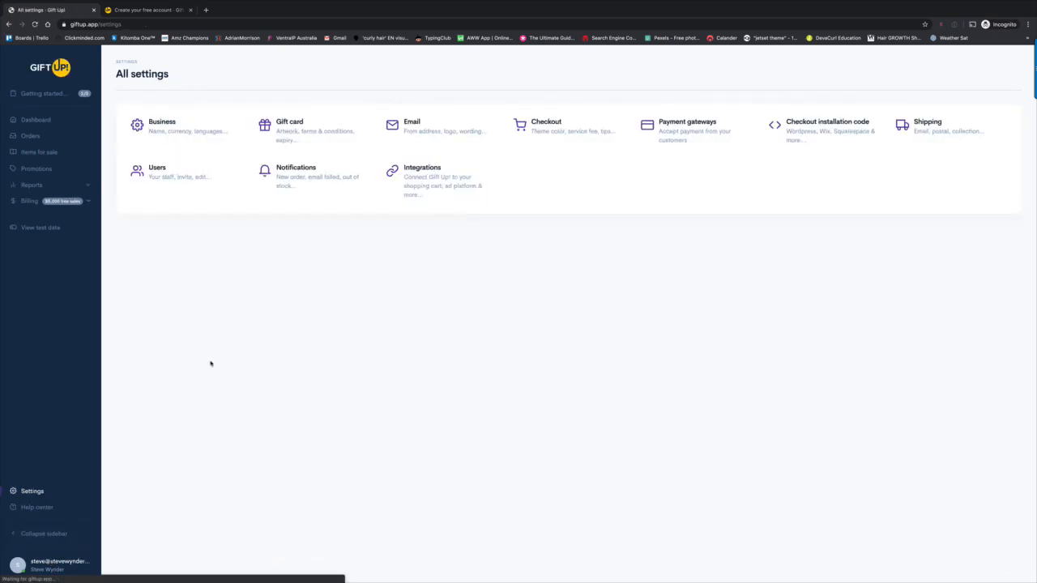
left_click(411, 127)
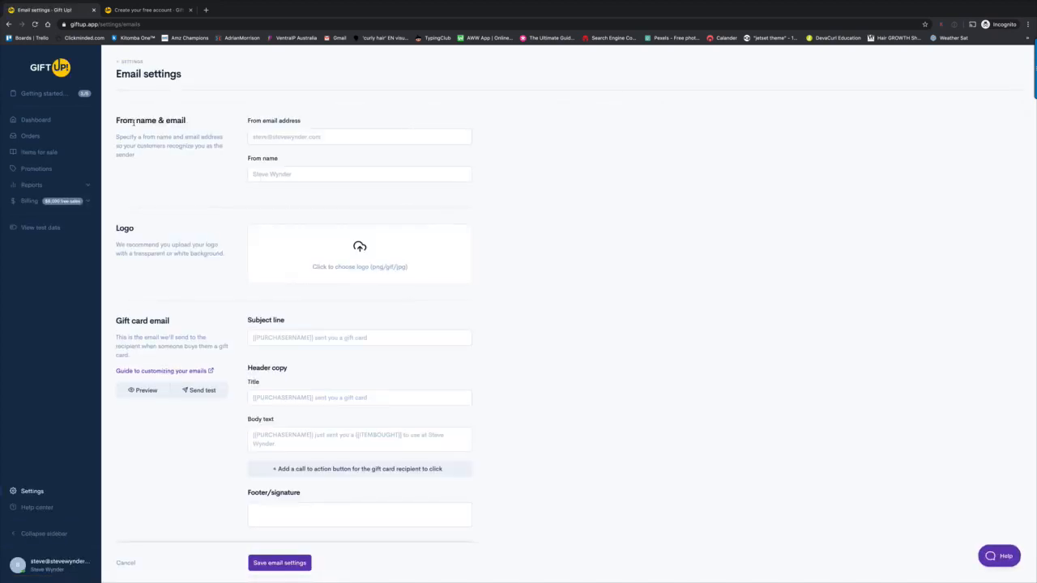
- Enter the sender e-mail address and 'Your salon name' as From name, then return to Settings
left_click(285, 137)
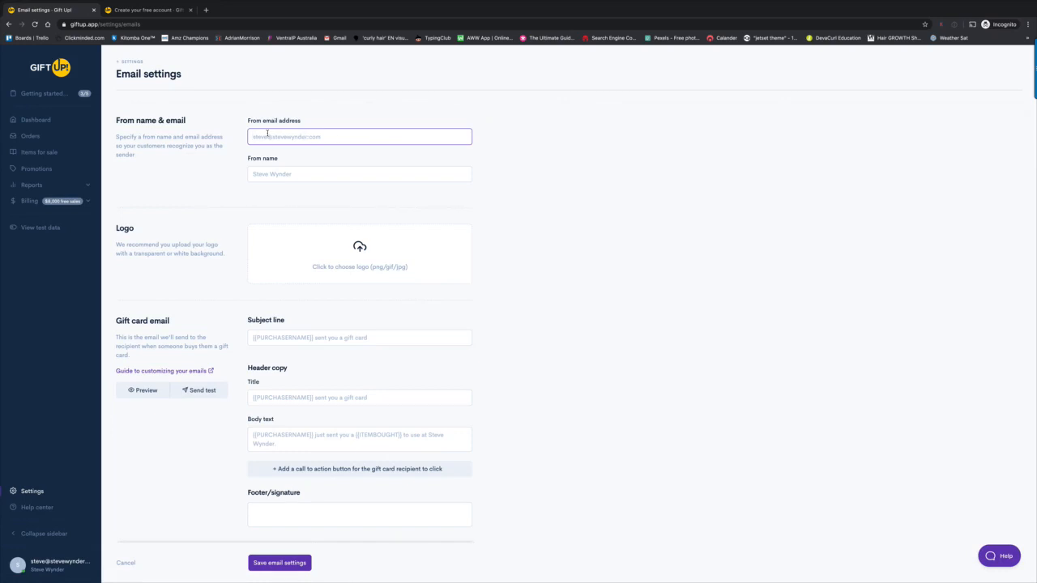
left_click(275, 175)
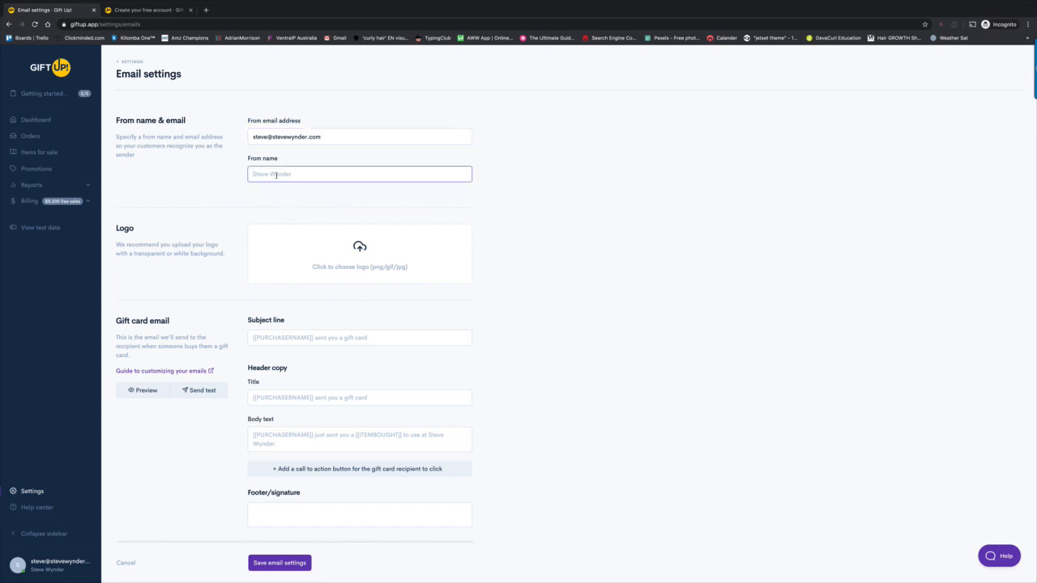
type("Steve")
key("BackSpace")
key("BackSpace")
key("BackSpace")
key("BackSpace")
type("Your salon name")
left_click(35, 489)
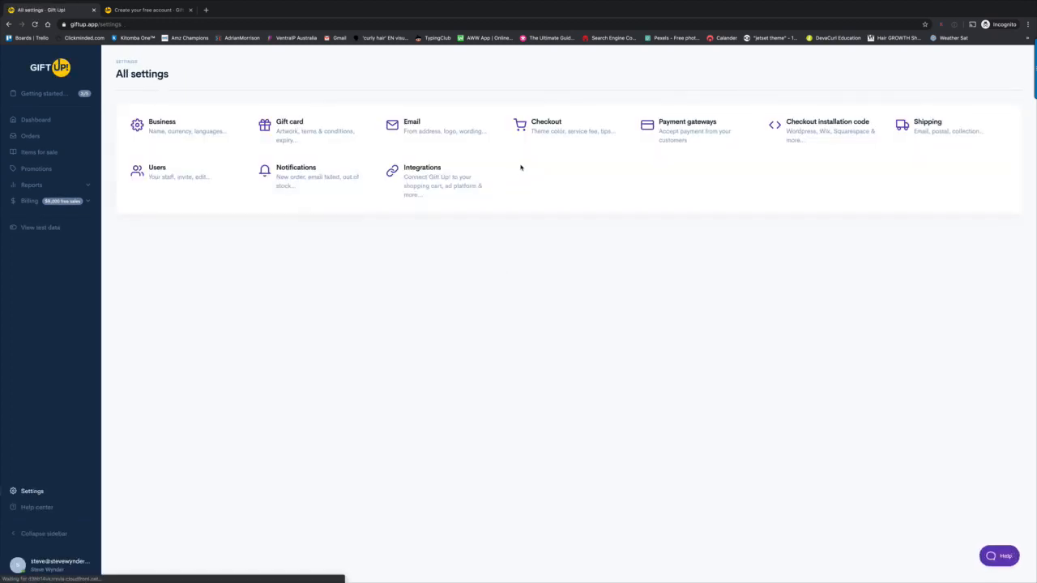
- Review the Checkout settings (#0D47A1 theme colour, white background) and go back to All settings
left_click(550, 130)
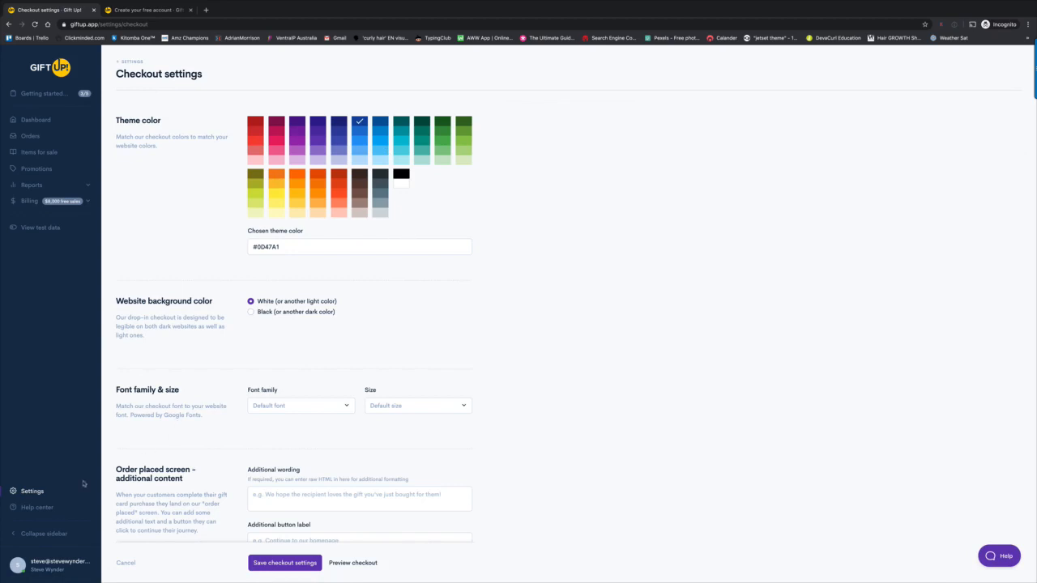
left_click(37, 493)
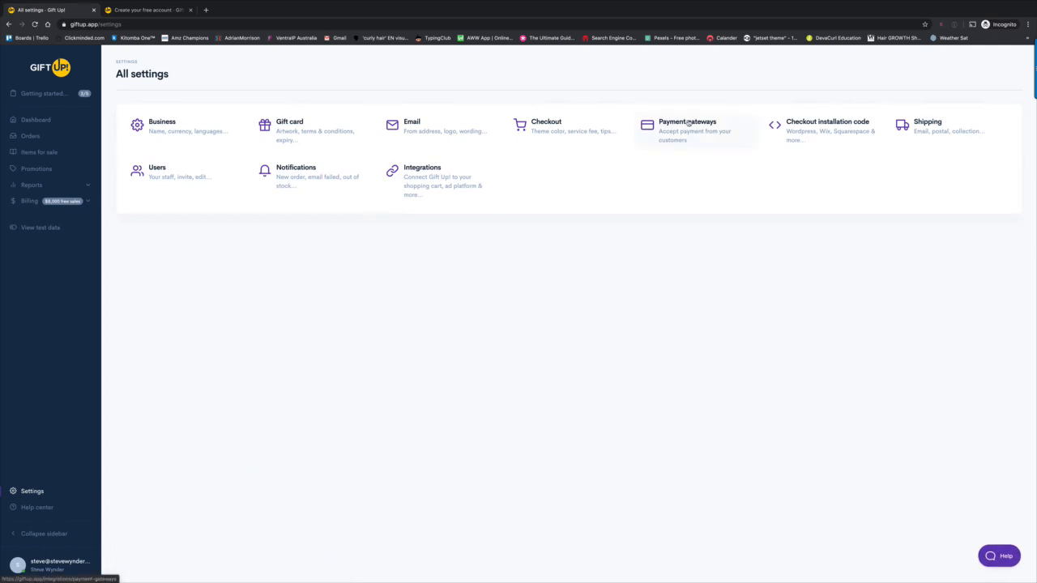
- Look at the Stripe gateway page and Stripe's sign-up site, then return to the Payment gateways list
left_click(688, 123)
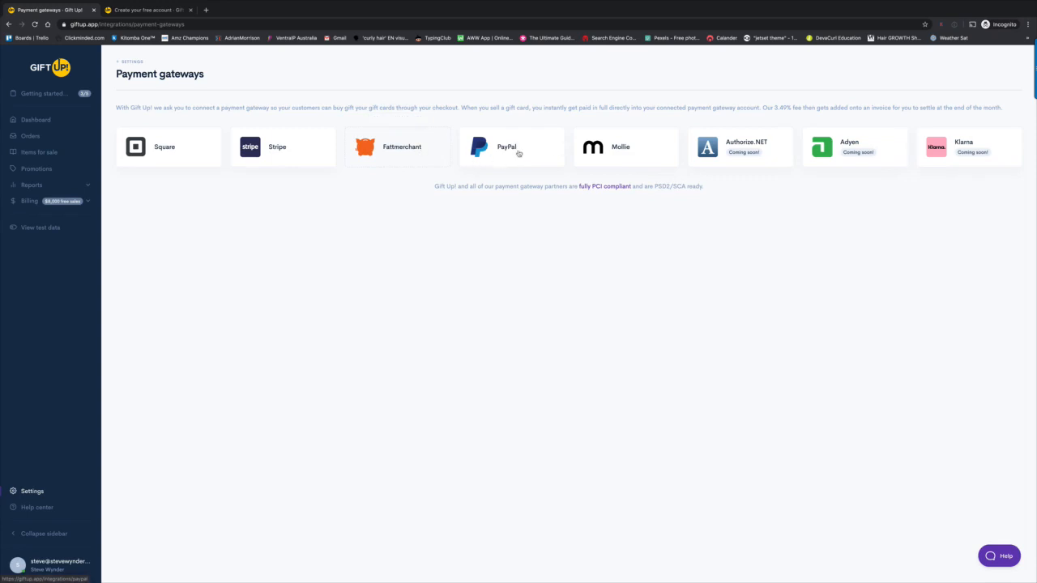
left_click(288, 153)
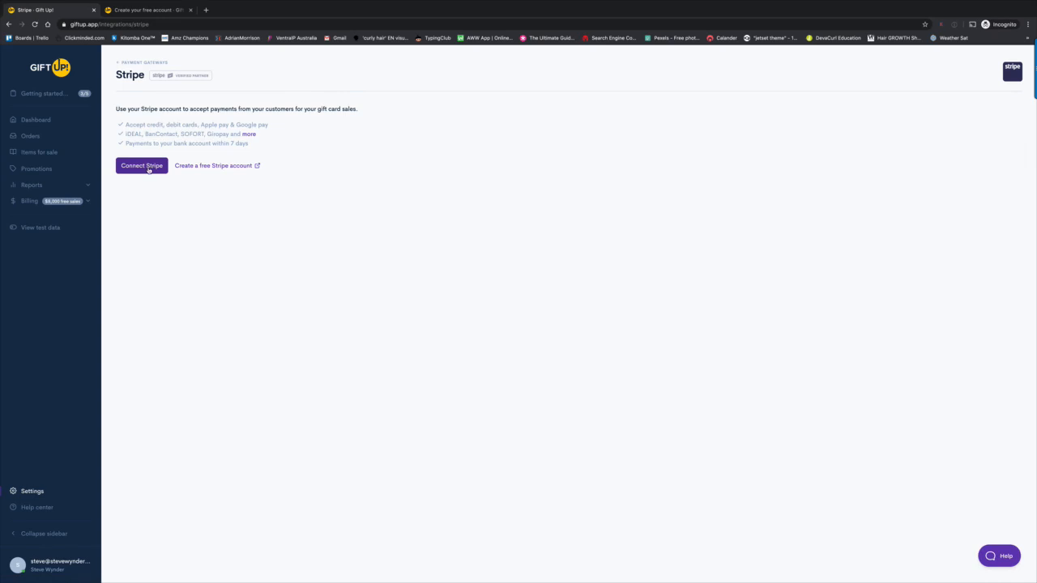
left_click(235, 167)
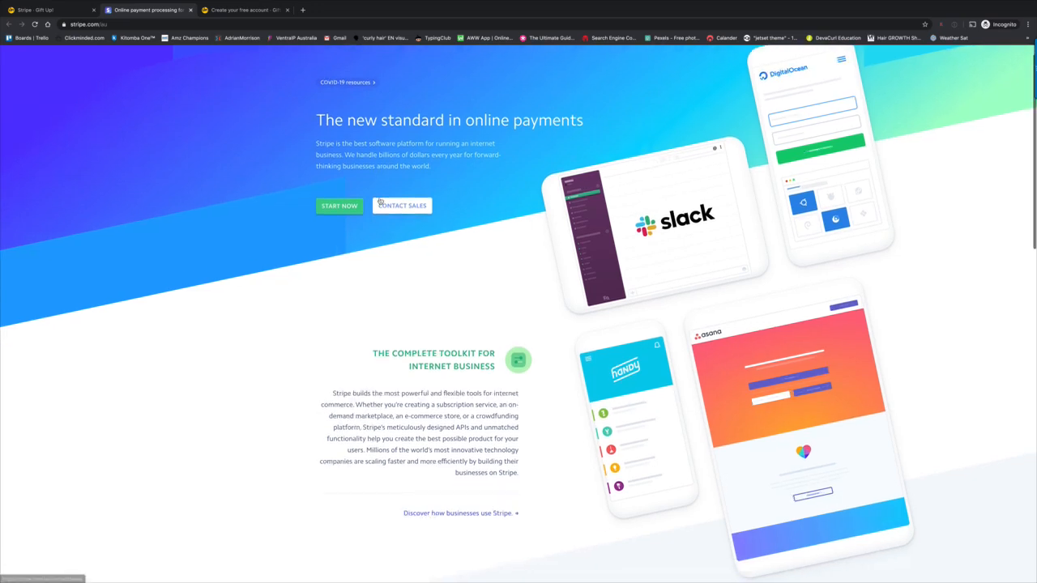
left_click(75, 10)
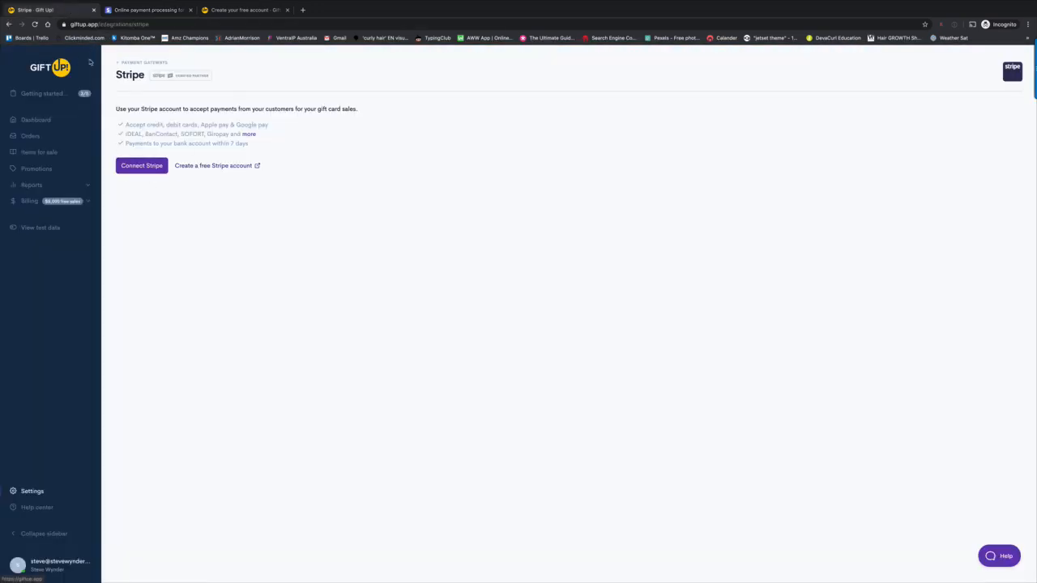
left_click(142, 63)
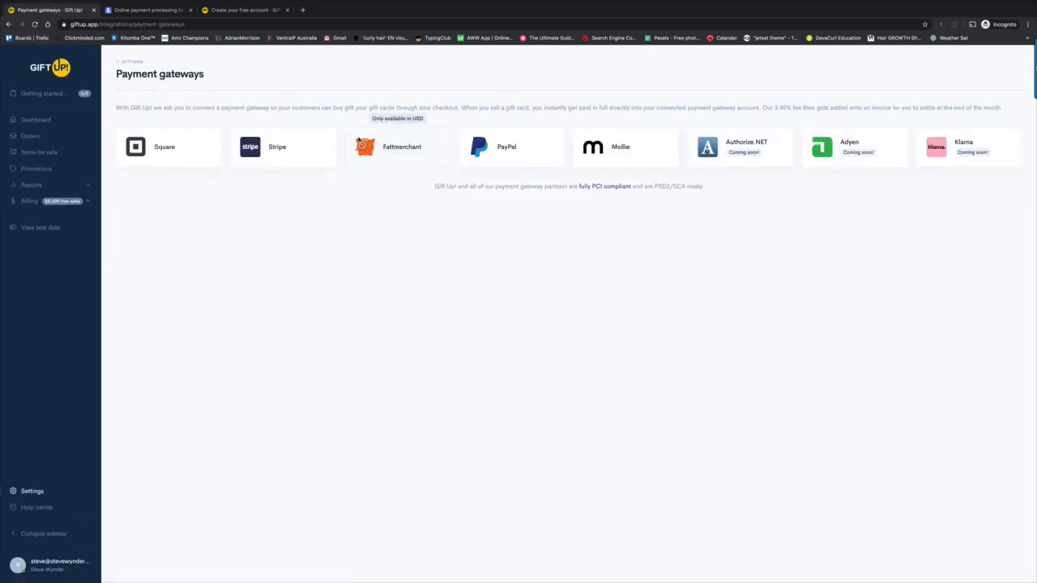
- Open the PayPal gateway, start connecting a PayPal account, then head back to Getting started
left_click(513, 148)
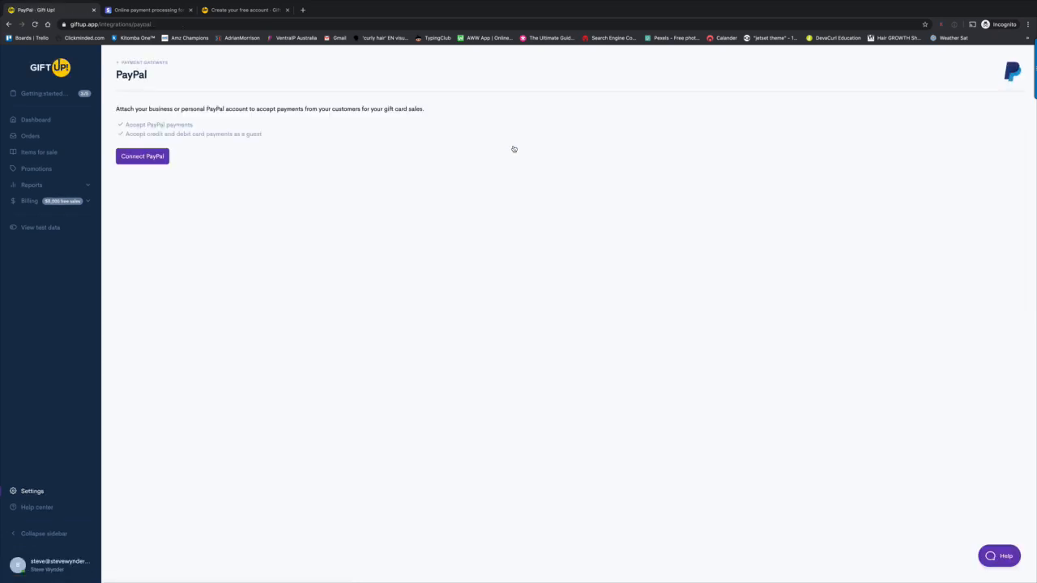
left_click(143, 157)
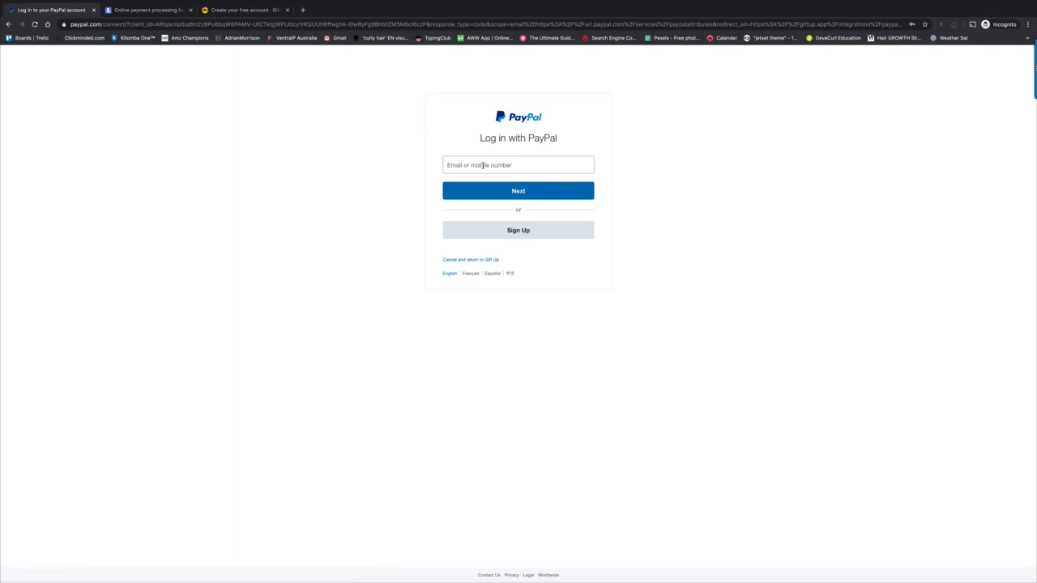
left_click(9, 25)
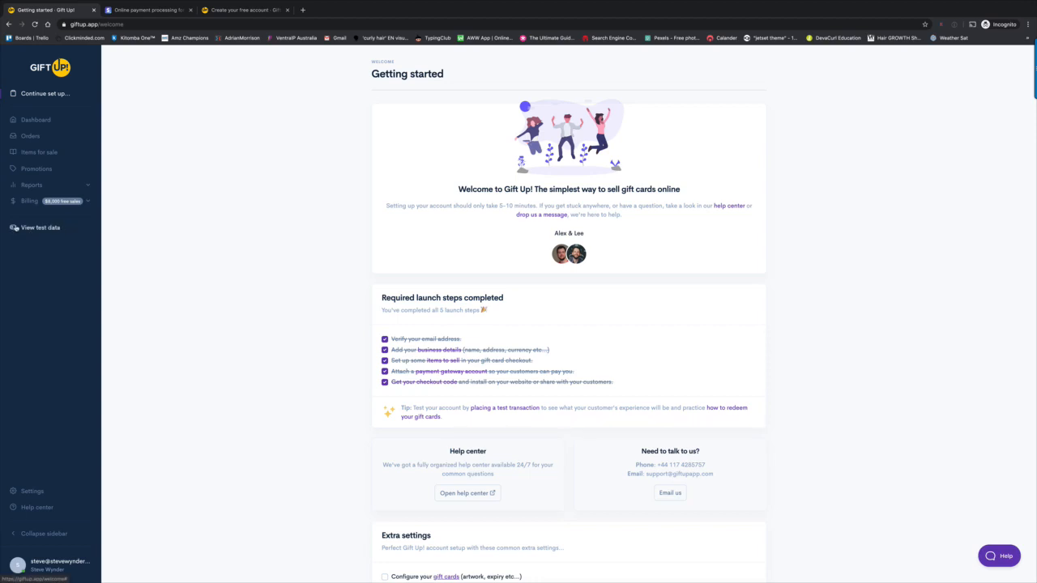
- Switch the dashboard to test data and launch a test-mode checkout
left_click(14, 227)
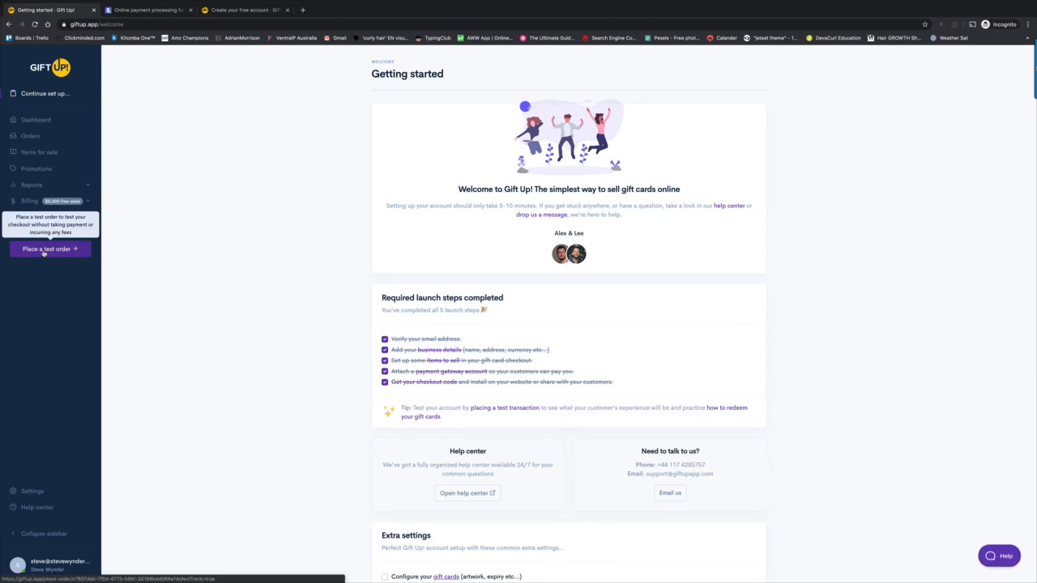
left_click(54, 250)
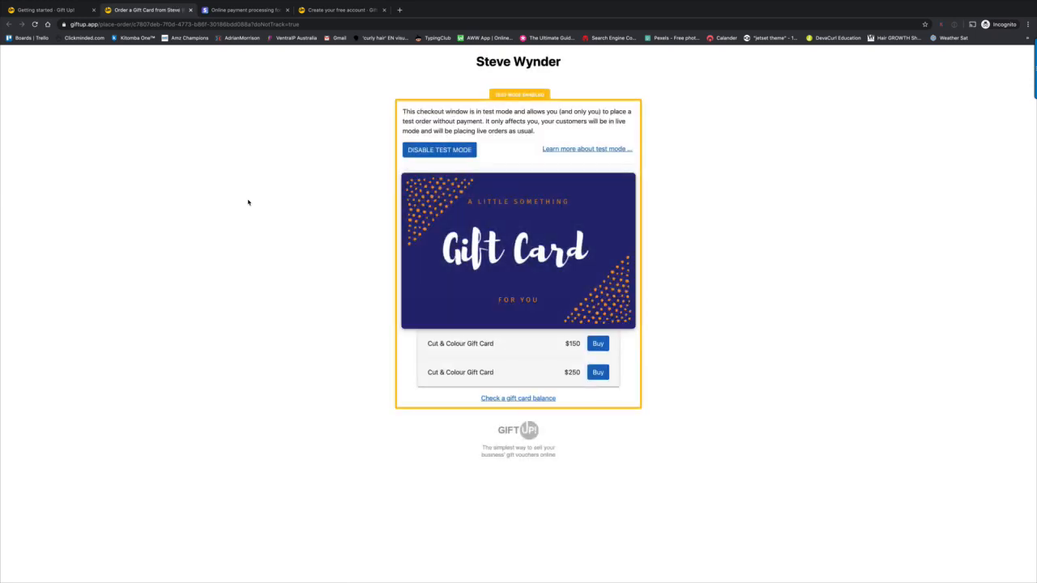
- Pick the $150 Cut & Colour Gift Card and look over the gift details form
left_click(599, 344)
scroll(571, 360, "down", 1)
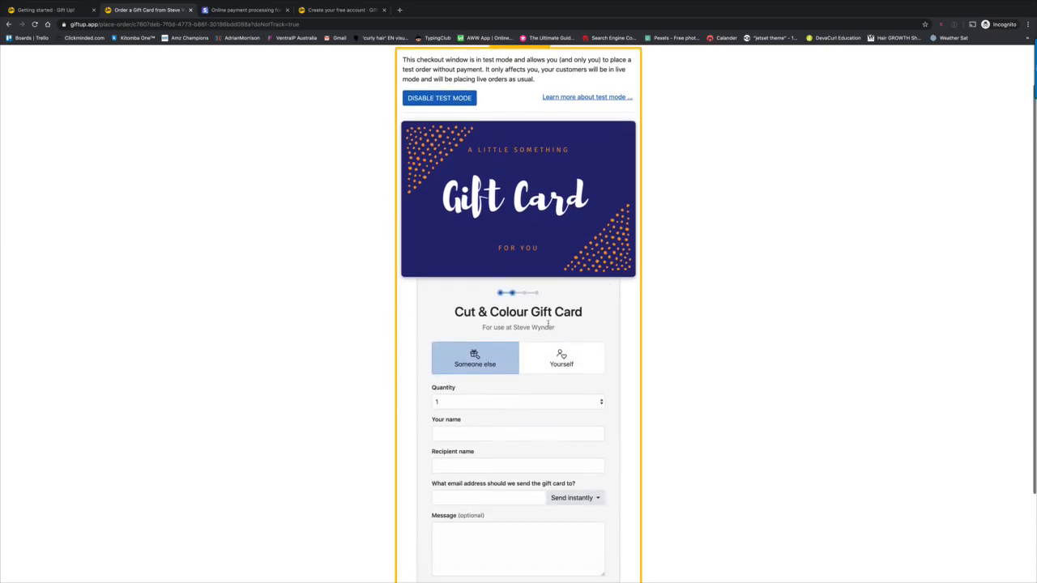
scroll(548, 323, "down", 1)
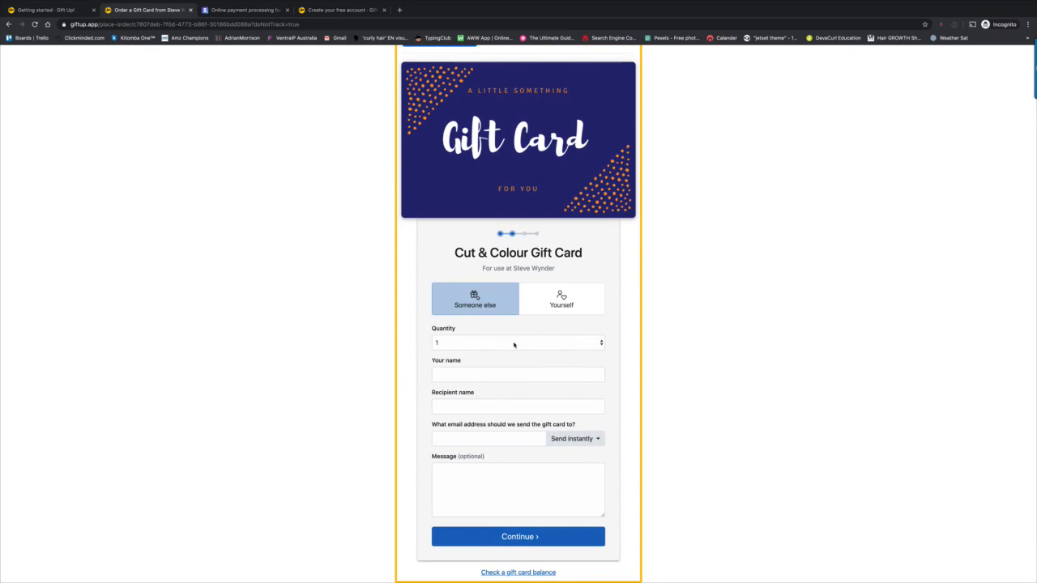
left_click(467, 374)
left_click(469, 407)
scroll(469, 408, "down", 1)
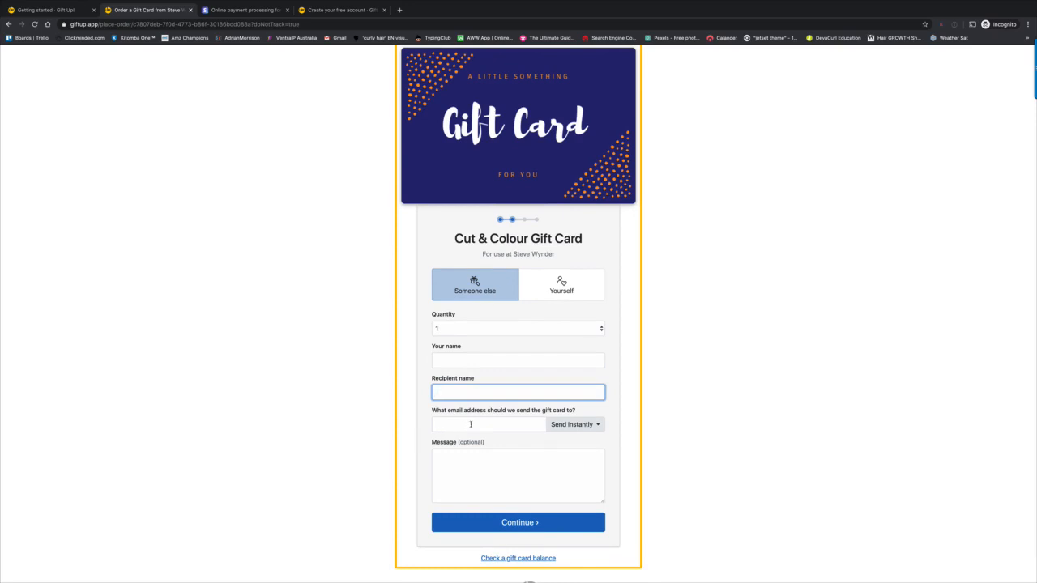
left_click(463, 465)
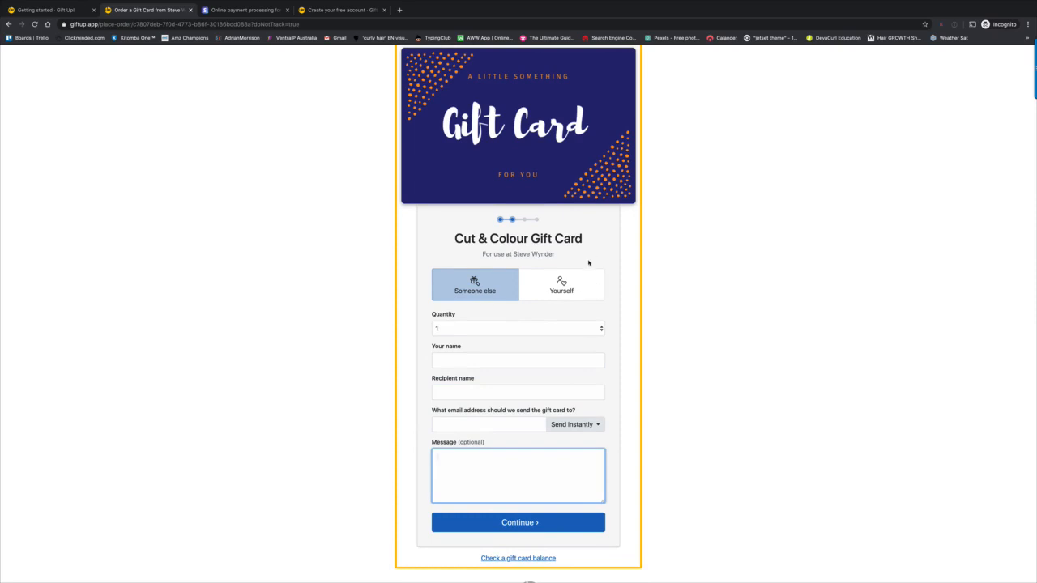
- Switch the order to Yourself, enter your name and e-mail address, and continue
left_click(563, 285)
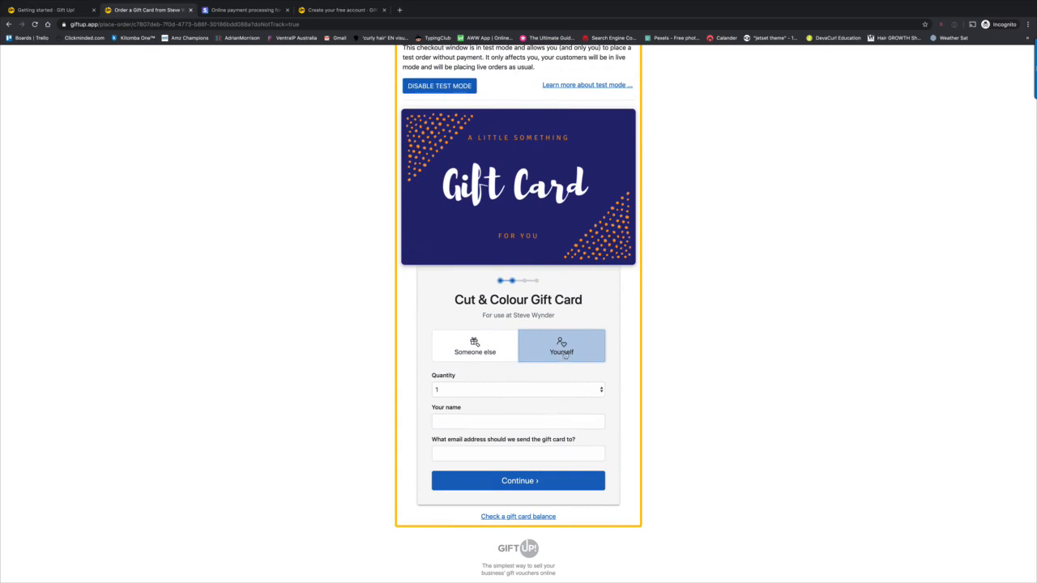
left_click(483, 421)
type("Stevo")
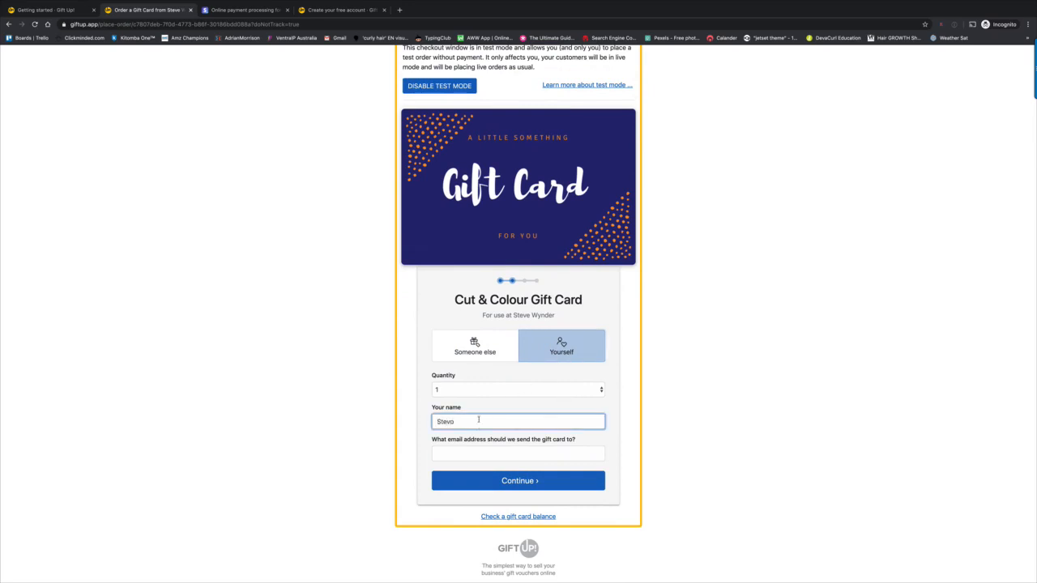
left_click(484, 452)
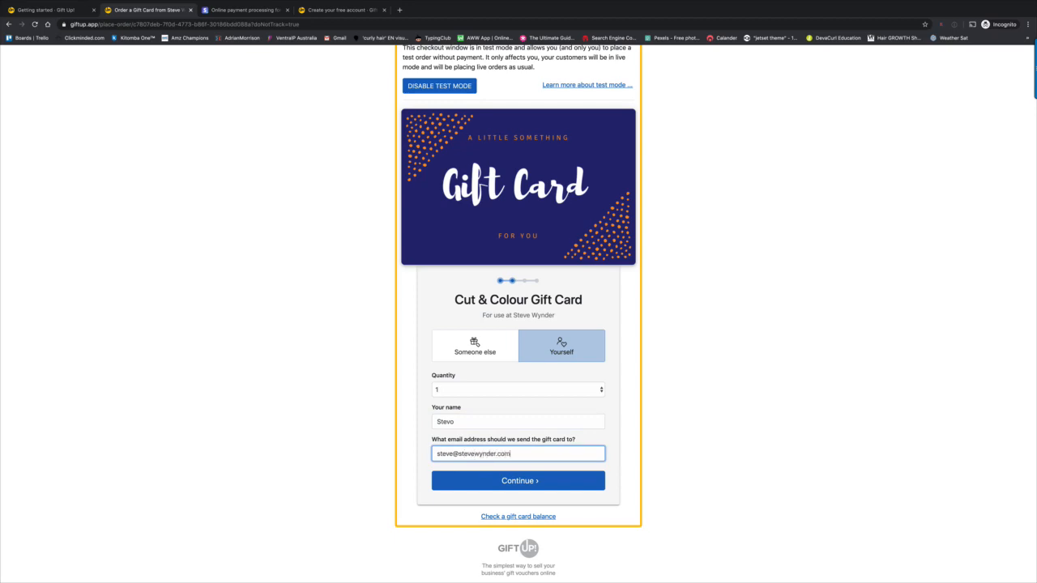
left_click(500, 483)
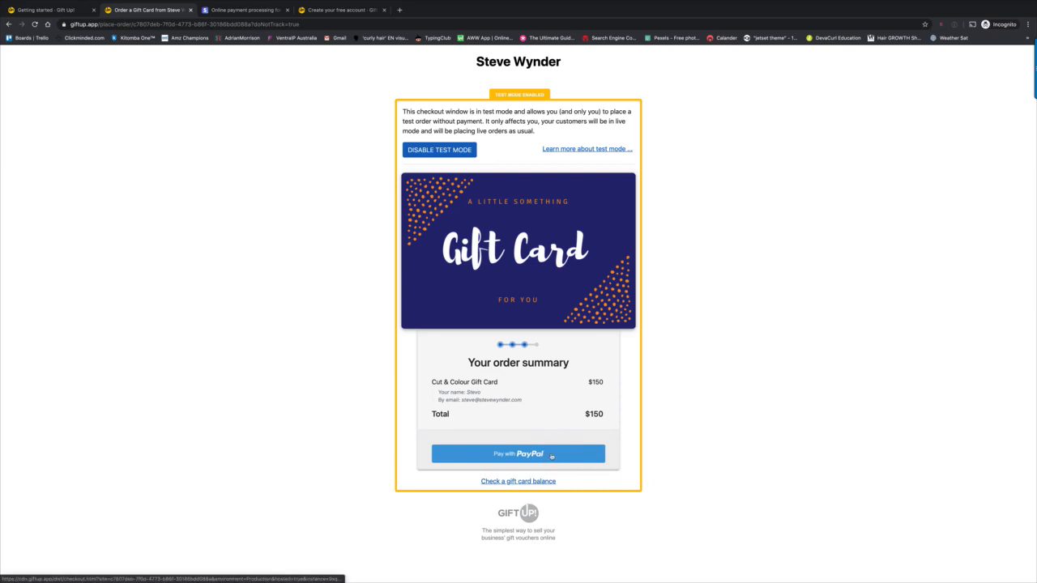
- Pay with PayPal and accept the simulated $150 test payment
left_click(552, 457)
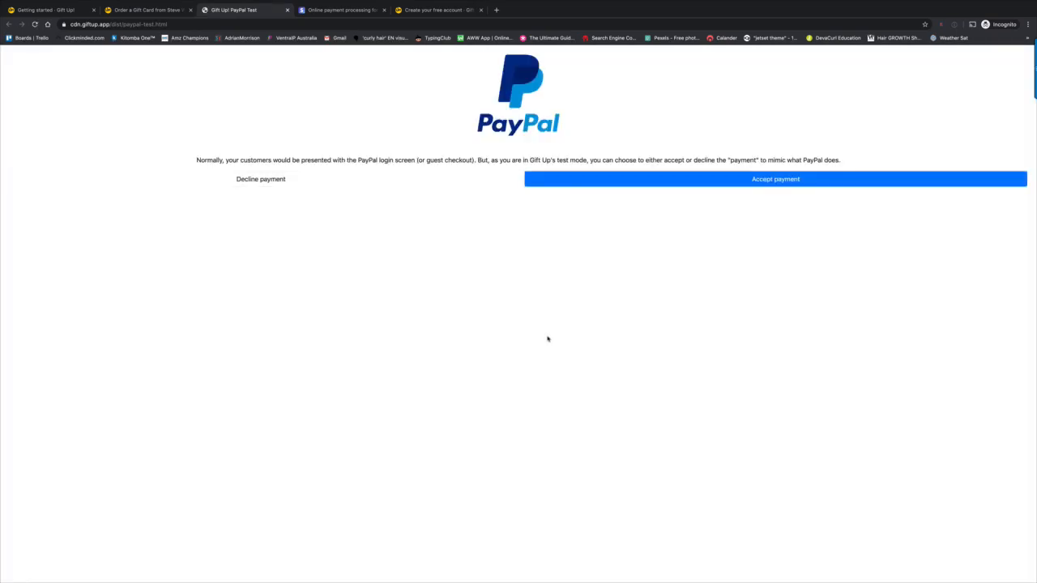
left_click(795, 180)
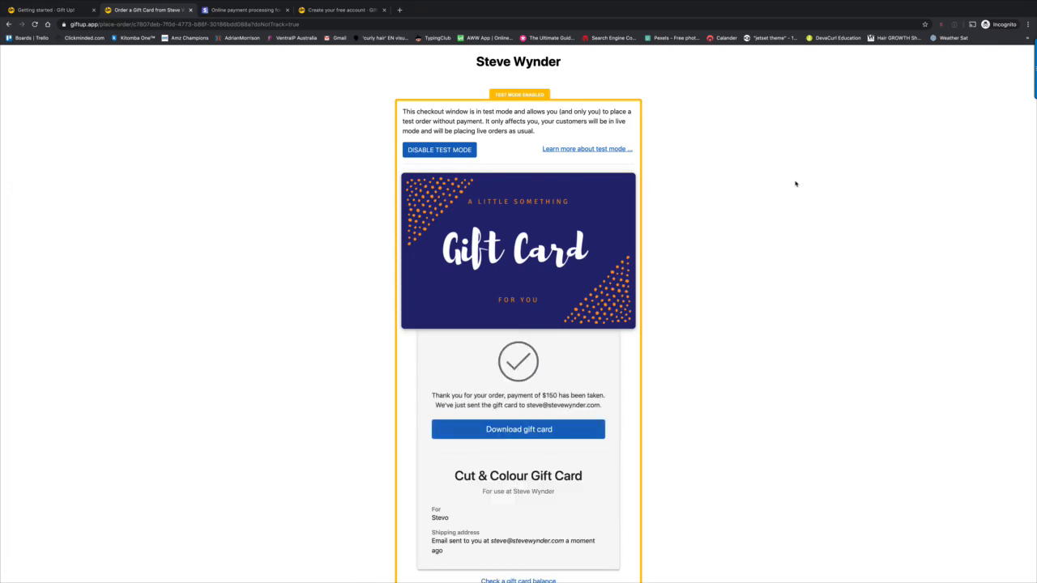
- Download and open the gift card PDF, select its code, then go back to Getting started
scroll(640, 275, "down", 1)
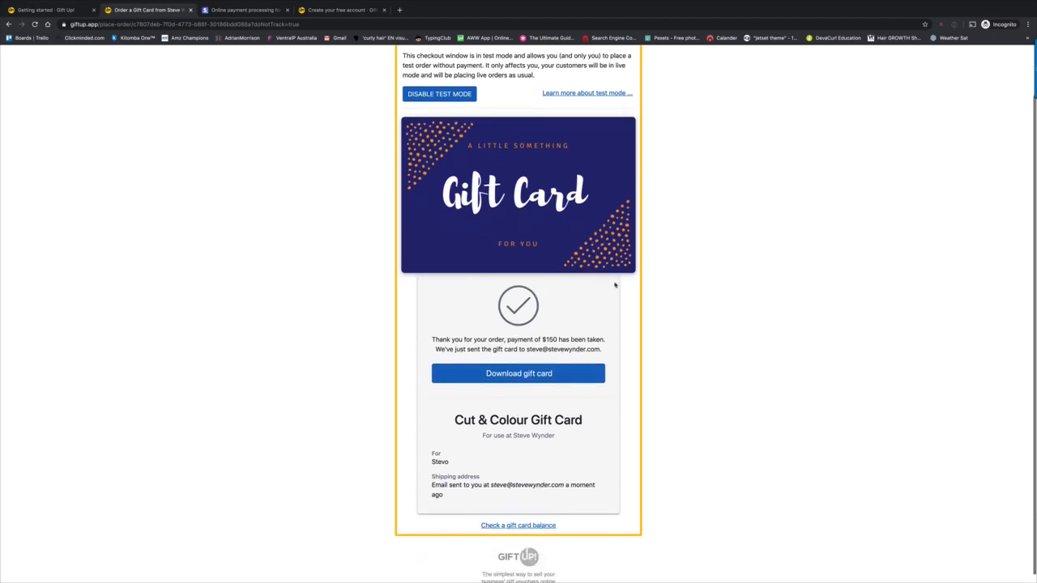
left_click(534, 379)
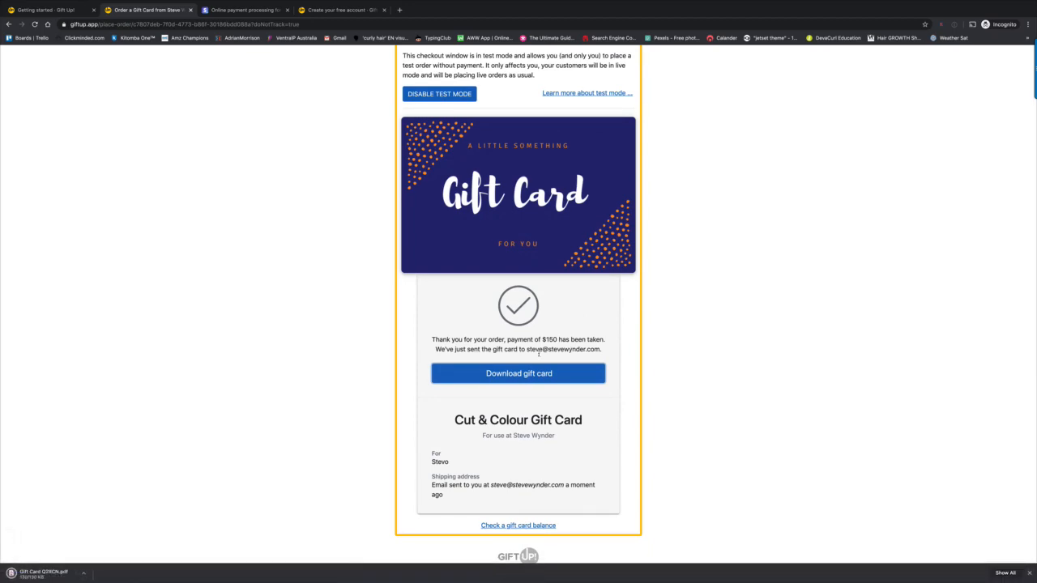
left_click(84, 572)
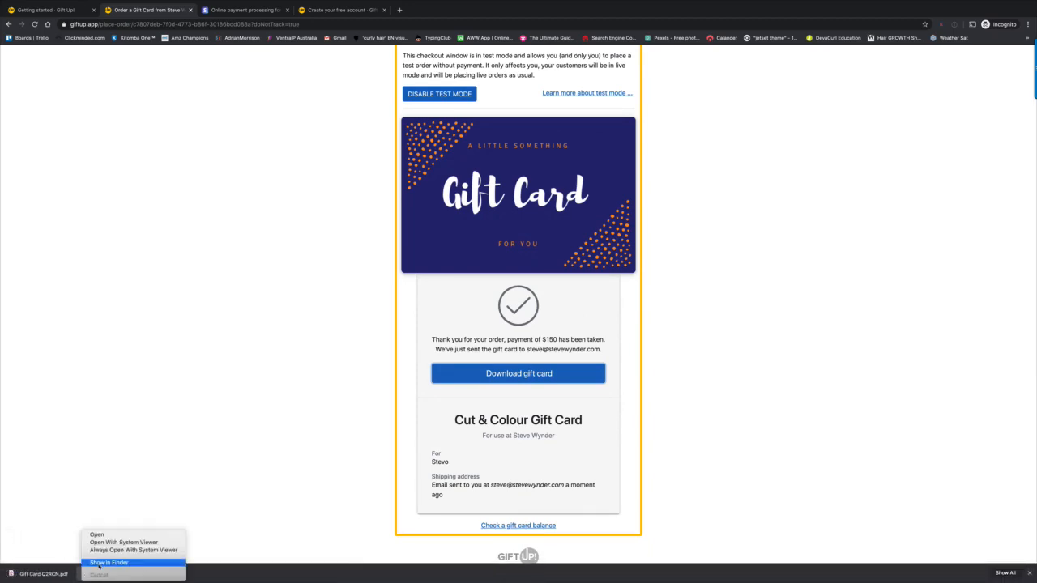
left_click(97, 534)
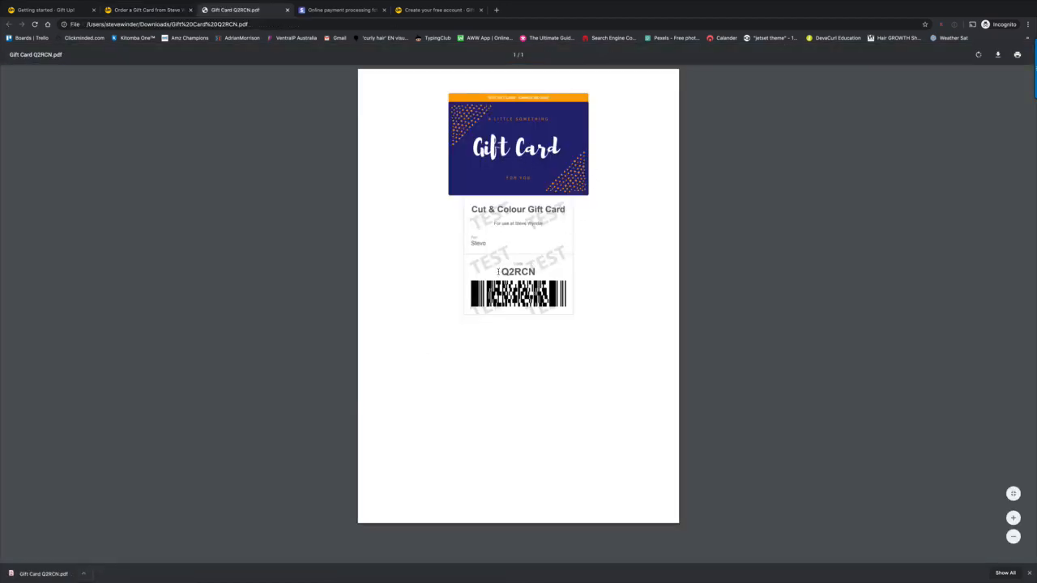
left_click_drag(500, 270, 528, 298)
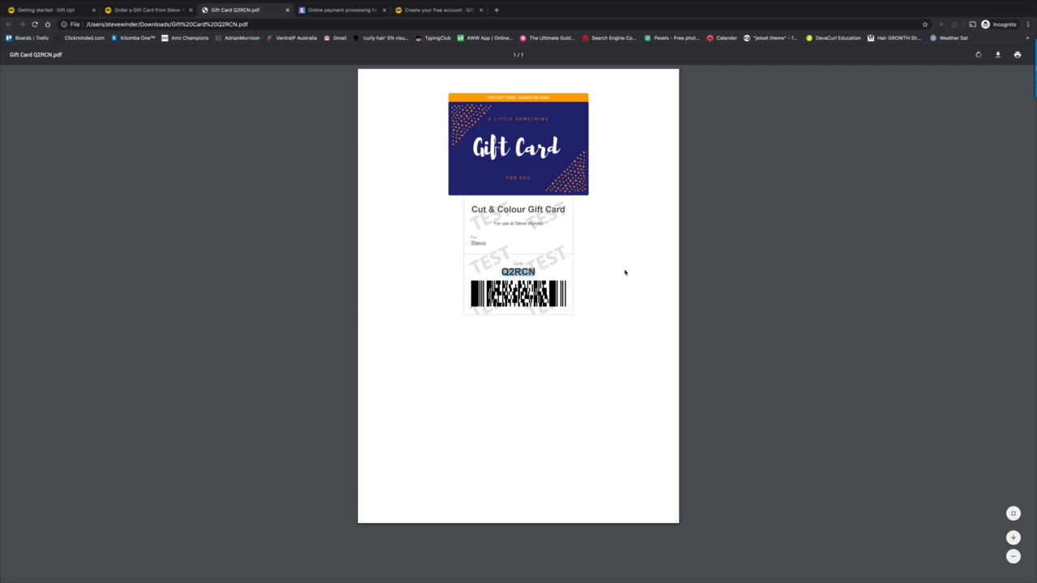
left_click(58, 12)
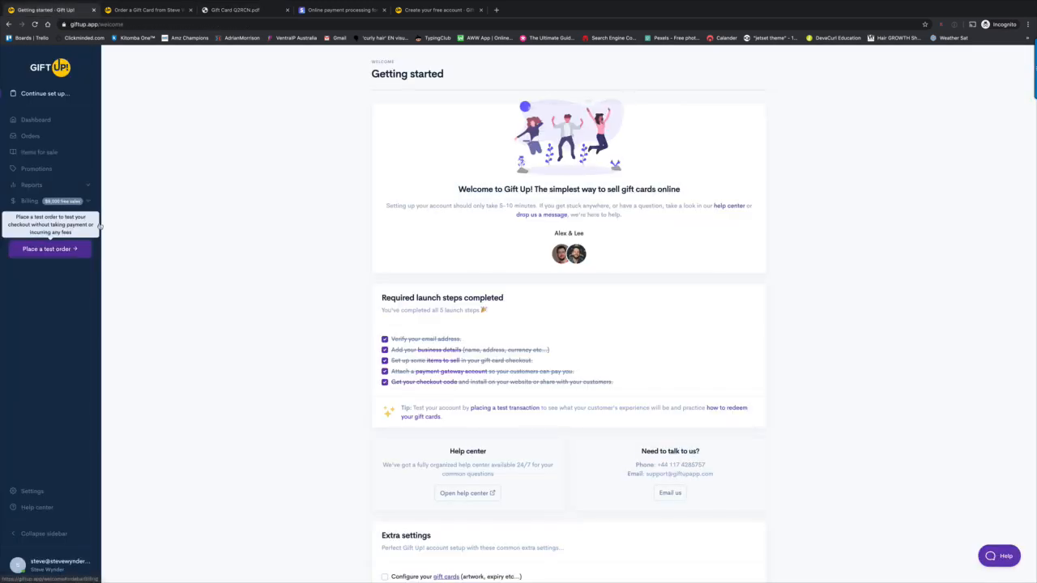
- Turn off test data and go to the Get your checkout code/link page
left_click(62, 249)
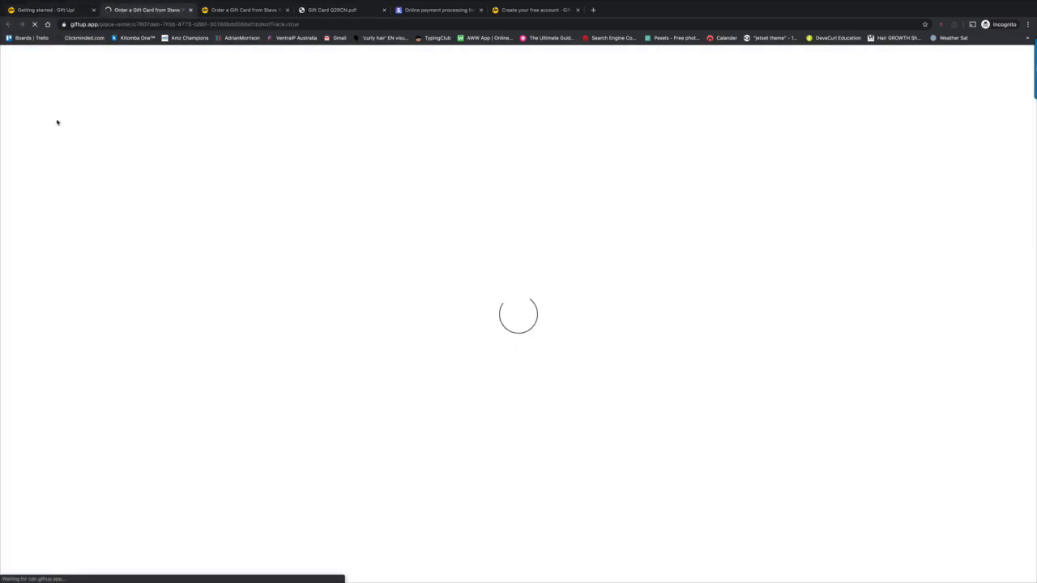
left_click(56, 13)
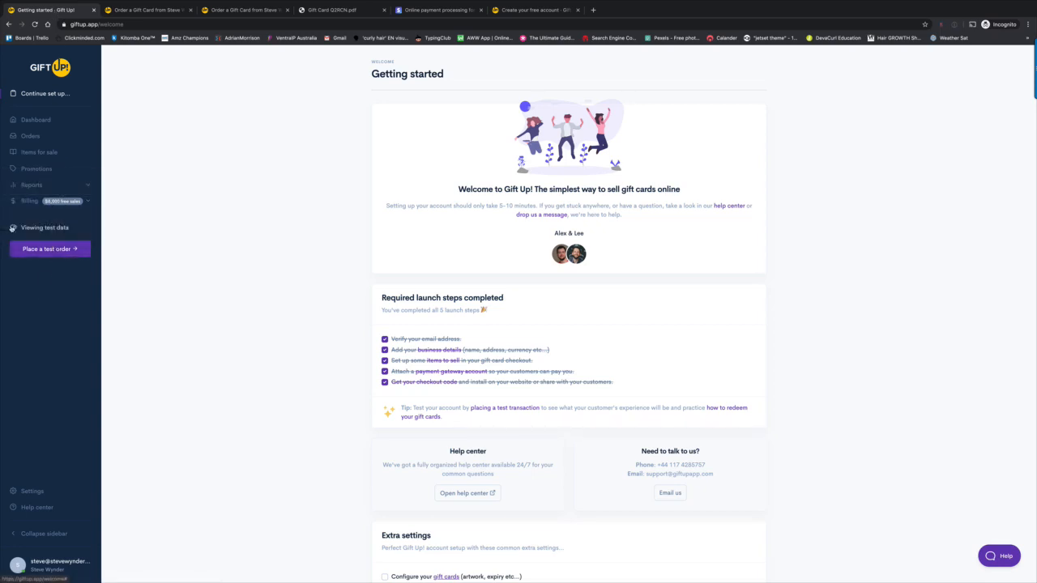
left_click(12, 229)
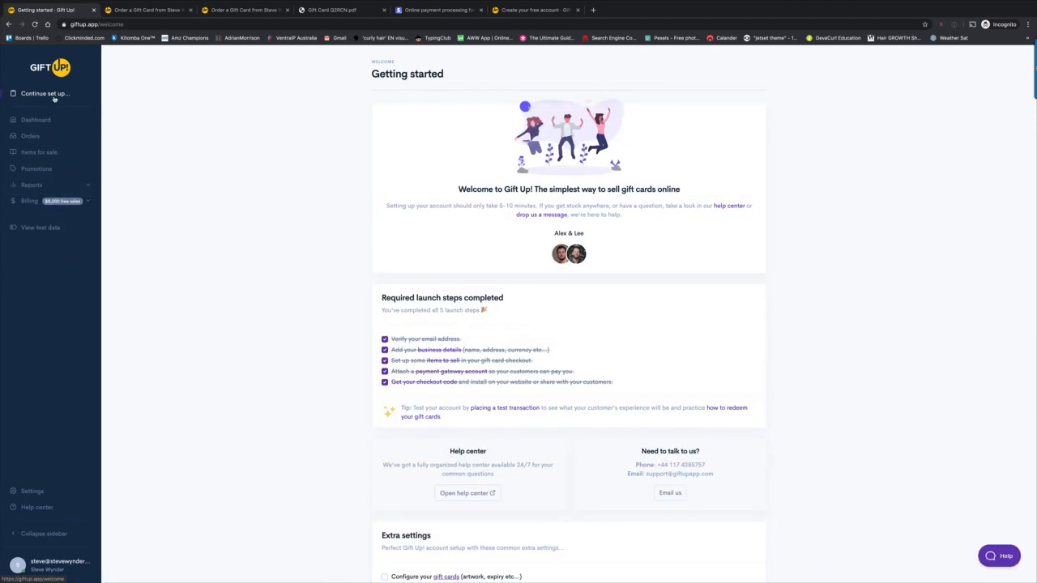
left_click(436, 385)
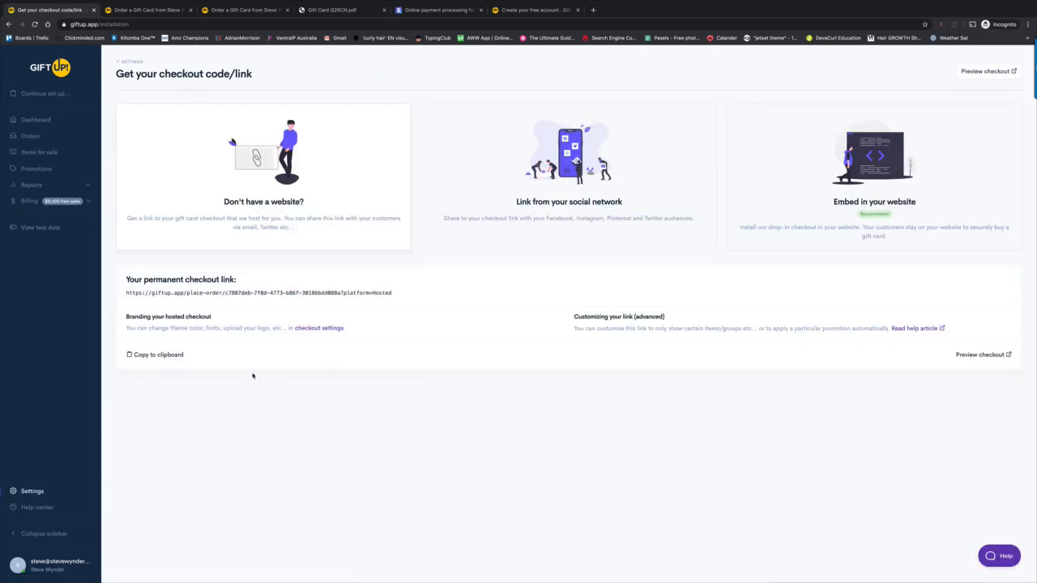
- Copy the permanent checkout link and load it in a new browser tab
left_click(158, 355)
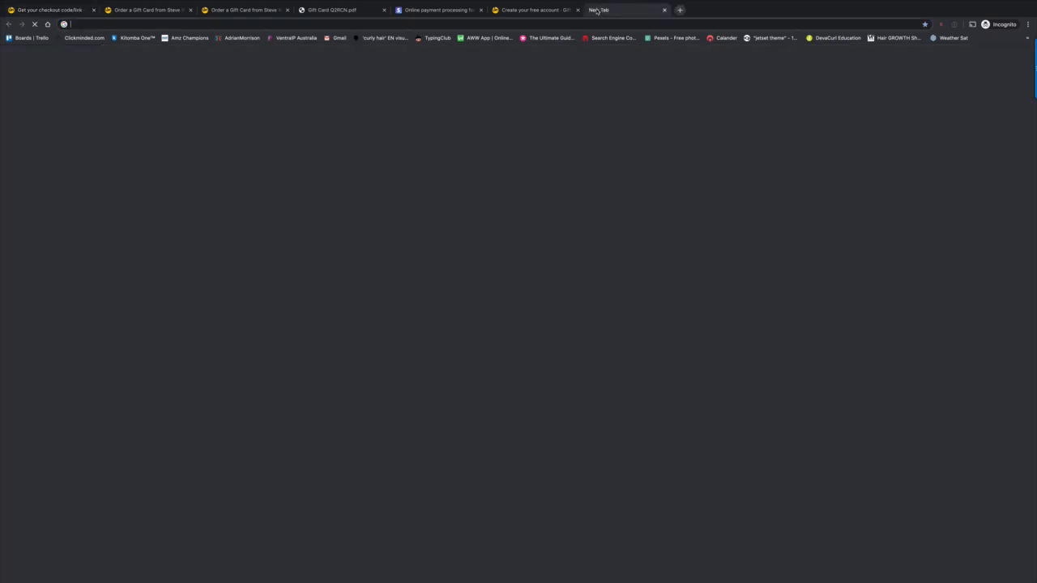
left_click(594, 10)
key("ctrl+v")
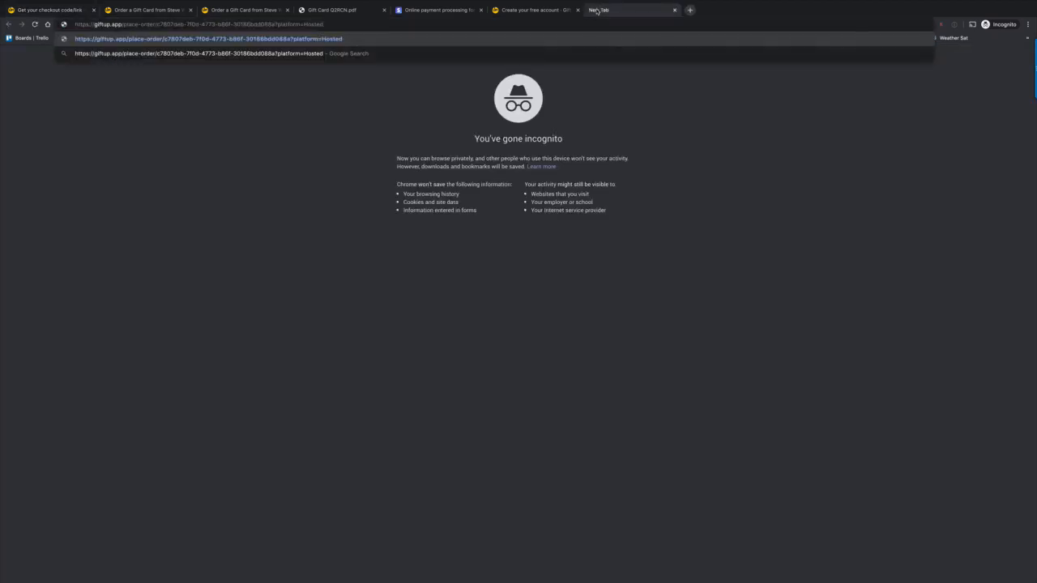
key("Return")
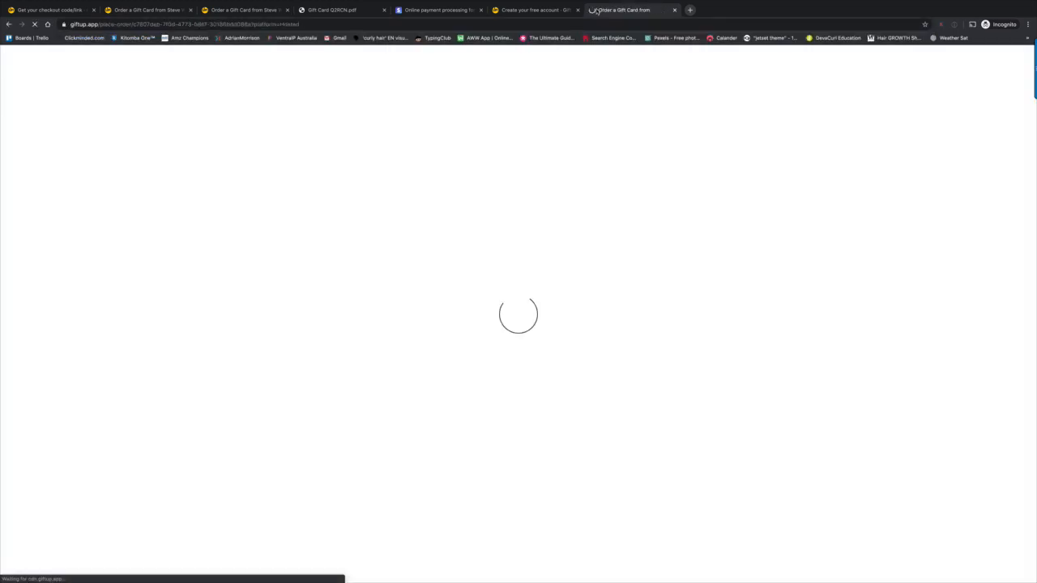